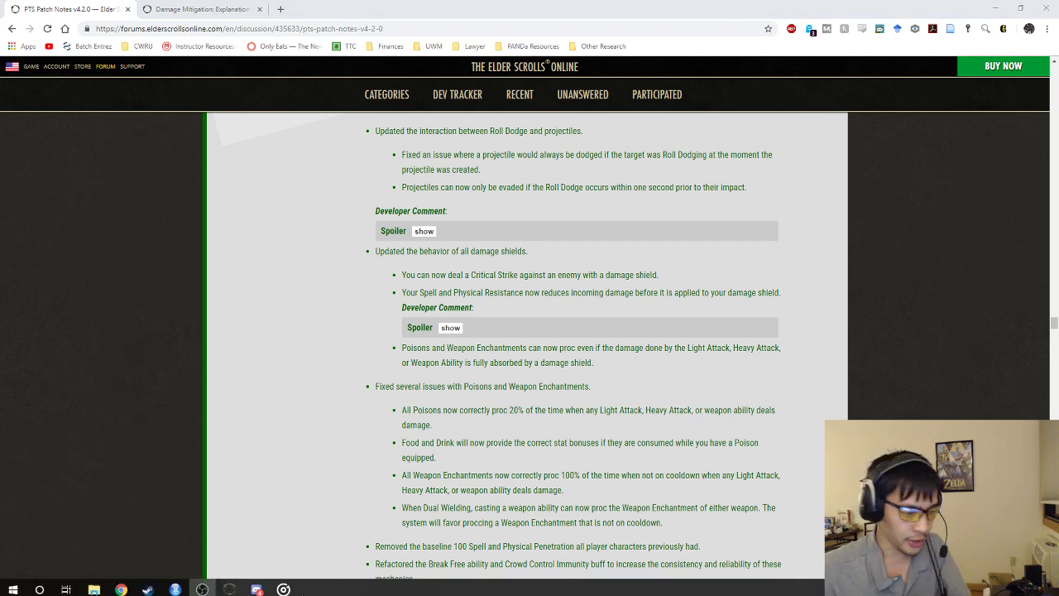
left_click(283, 586)
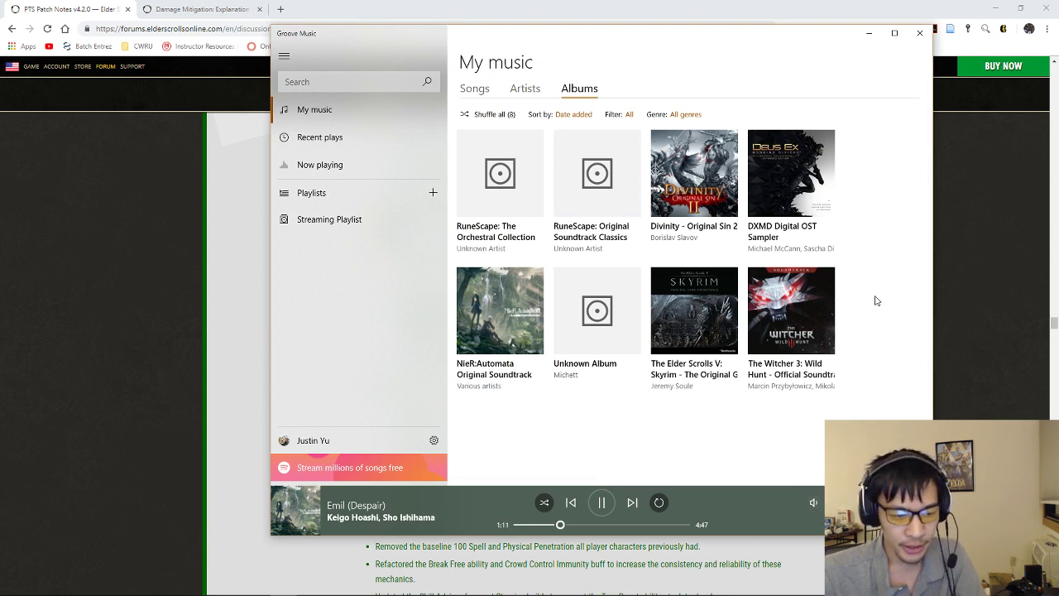
left_click(869, 37)
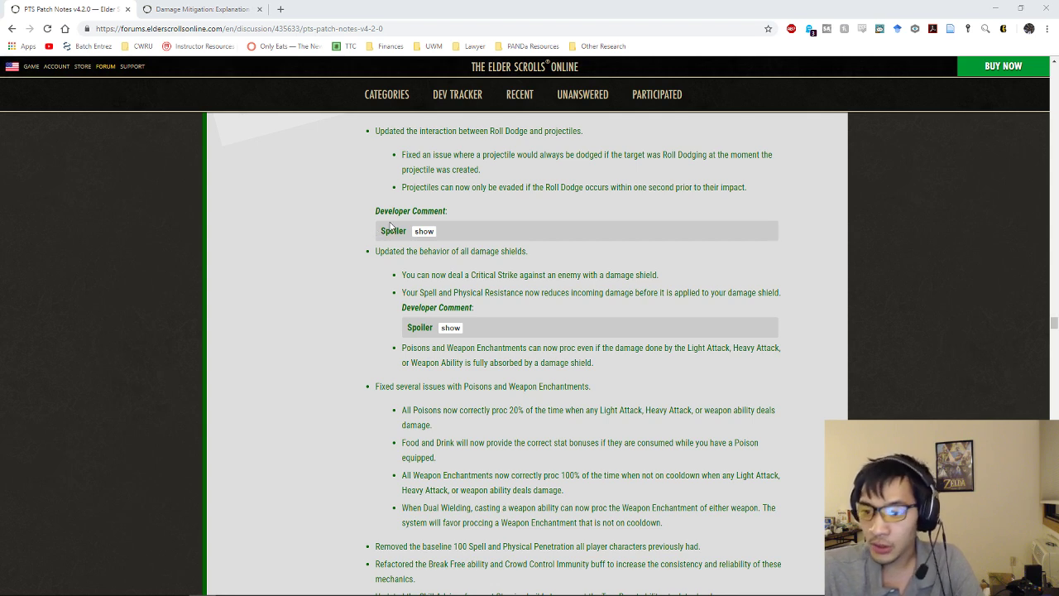
Highlight the damage shield patch notes on Critical Strikes and on Spell and Physical Resistance, one after the other.
left_click_drag(403, 274, 662, 276)
left_click(662, 280)
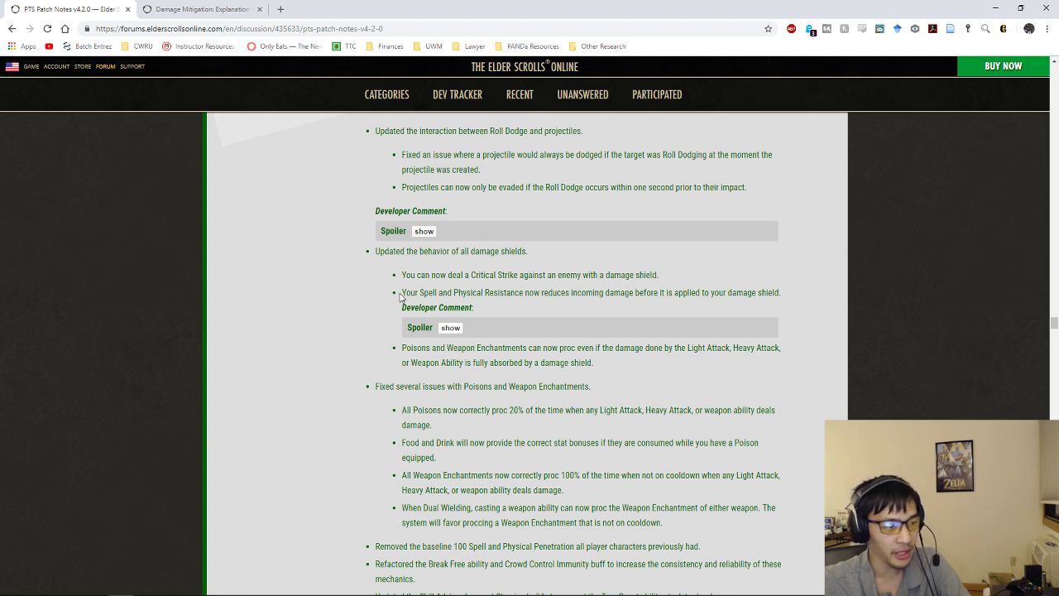
left_click_drag(401, 295, 779, 293)
left_click(631, 322)
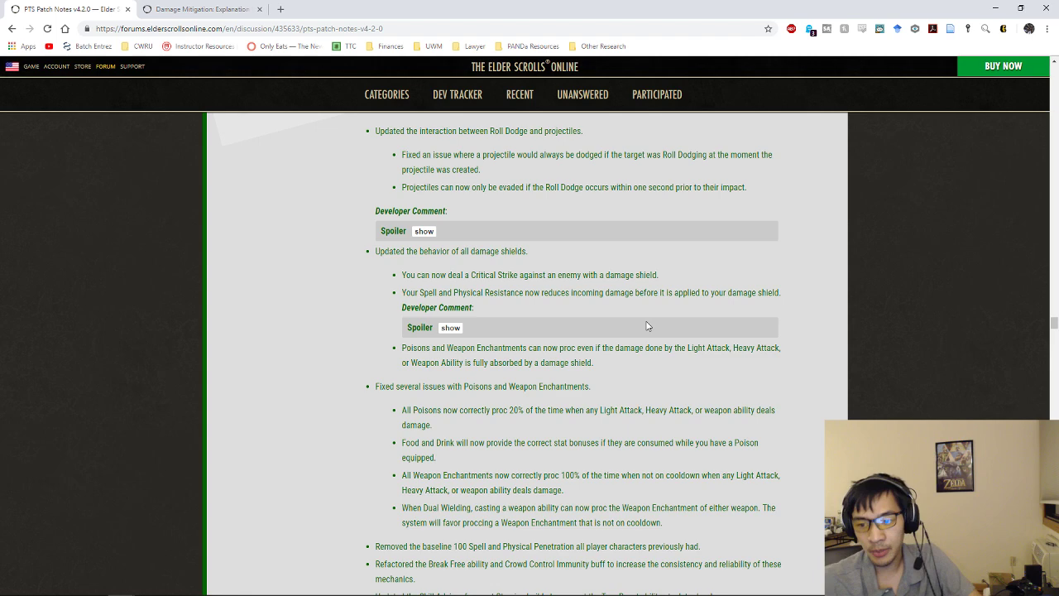
Switch to the Damage Mitigation Explanation thread and highlight the start of the formula for the 5000-strength damage shield.
key("ctrl+Tab")
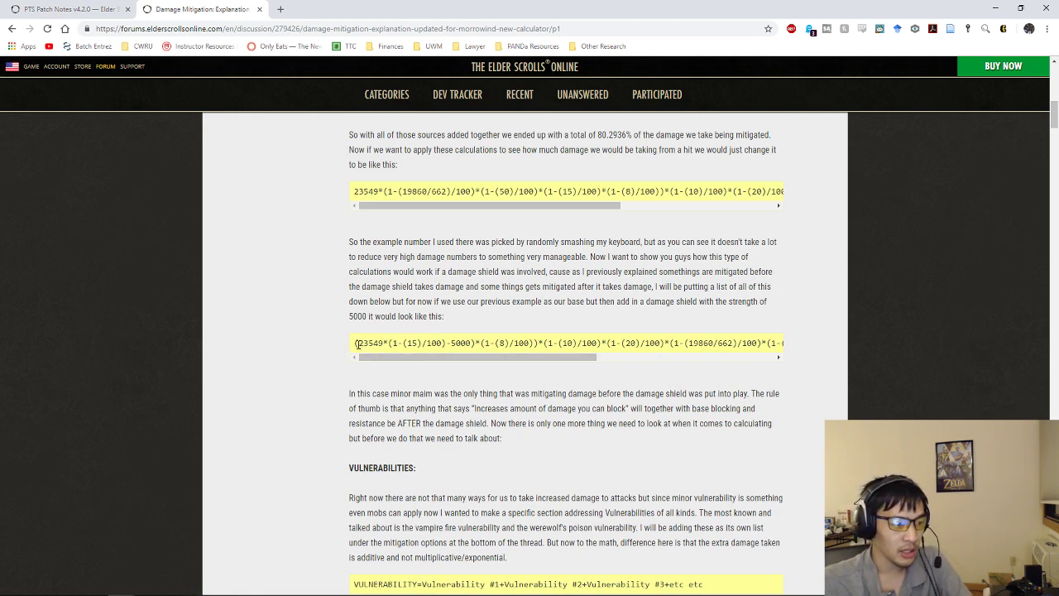
left_click_drag(357, 344, 420, 345)
left_click(422, 377)
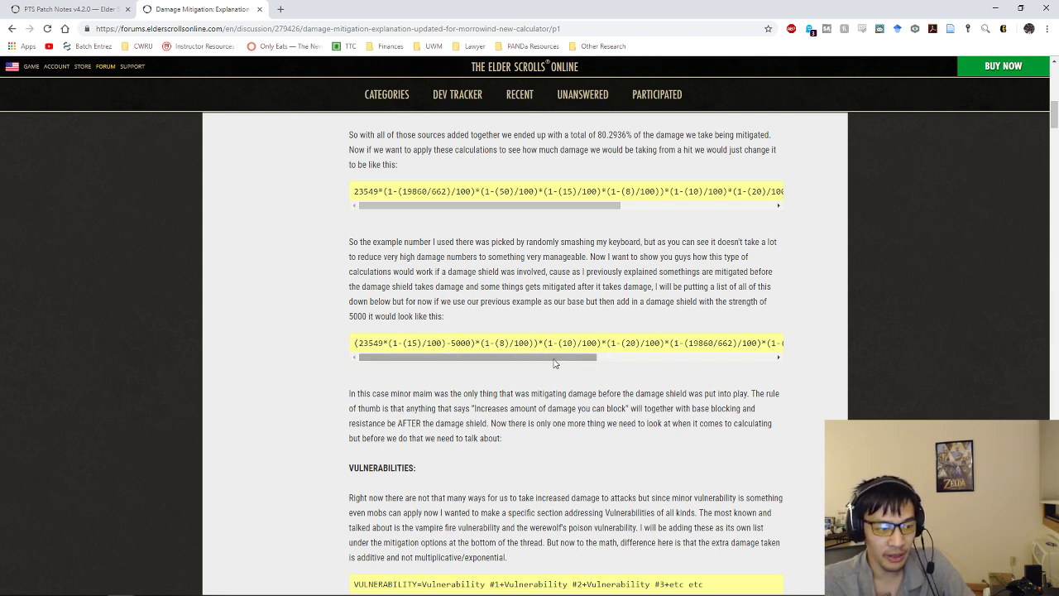
Examine the whole damage shield formula, comparing the mitigation applied before the shield with the factors applied after it.
left_click_drag(554, 362, 745, 374)
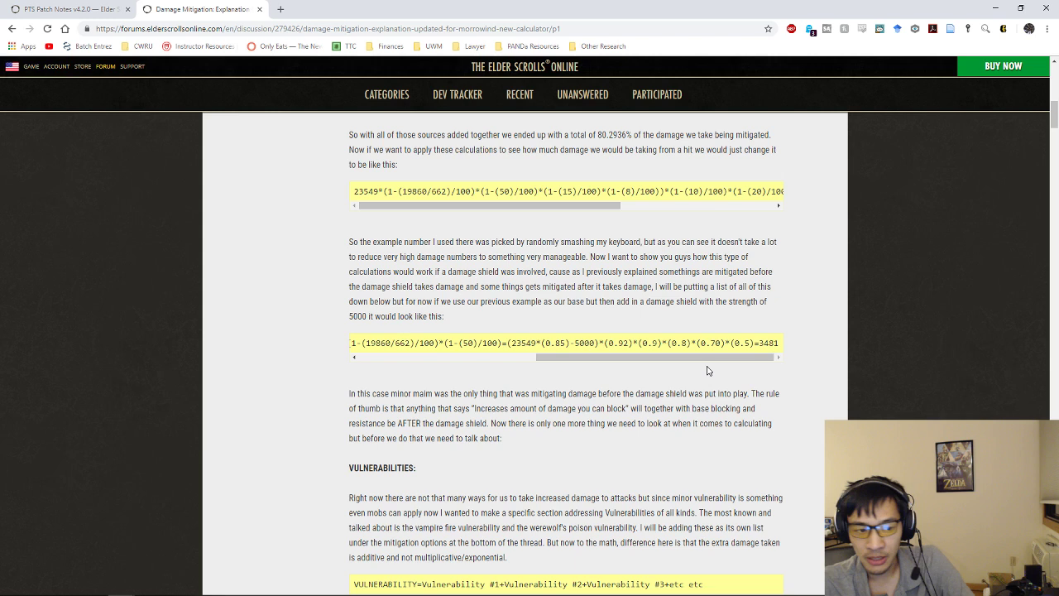
left_click_drag(703, 356, 444, 368)
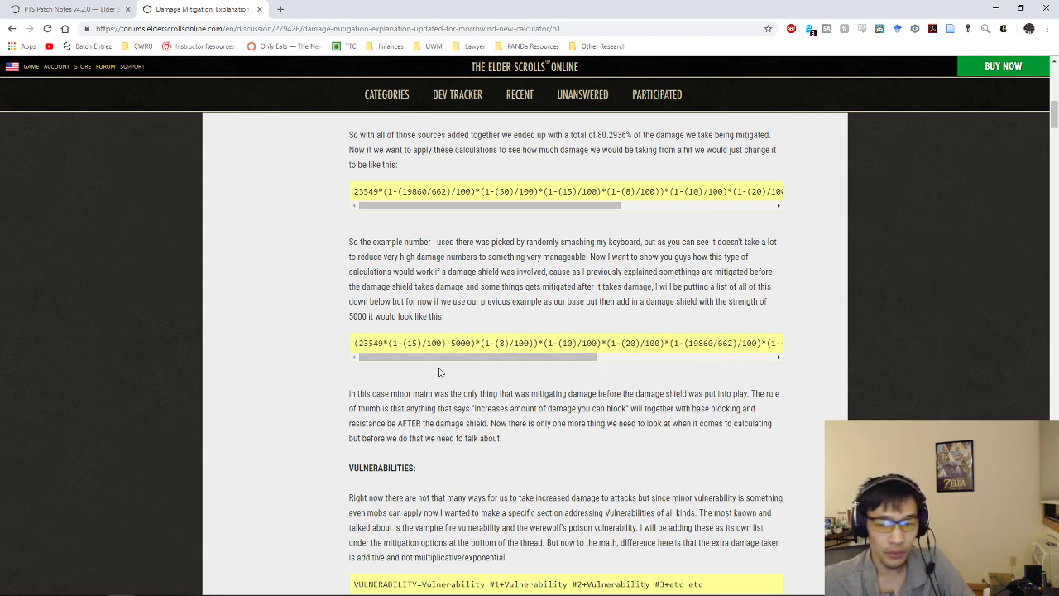
left_click_drag(460, 362, 515, 363)
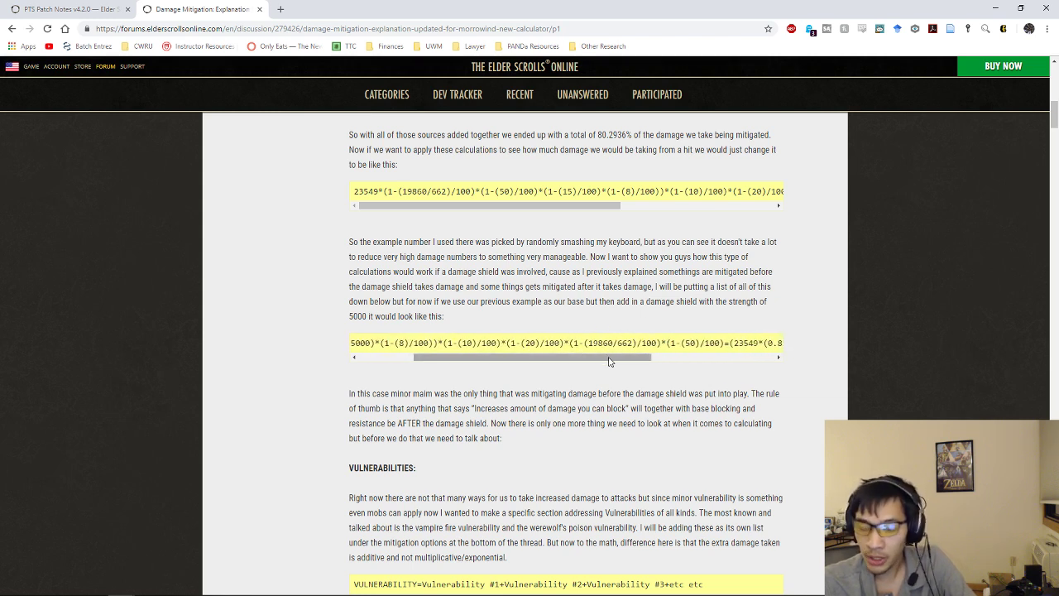
left_click_drag(609, 361, 472, 368)
scroll(451, 347, "down", 1)
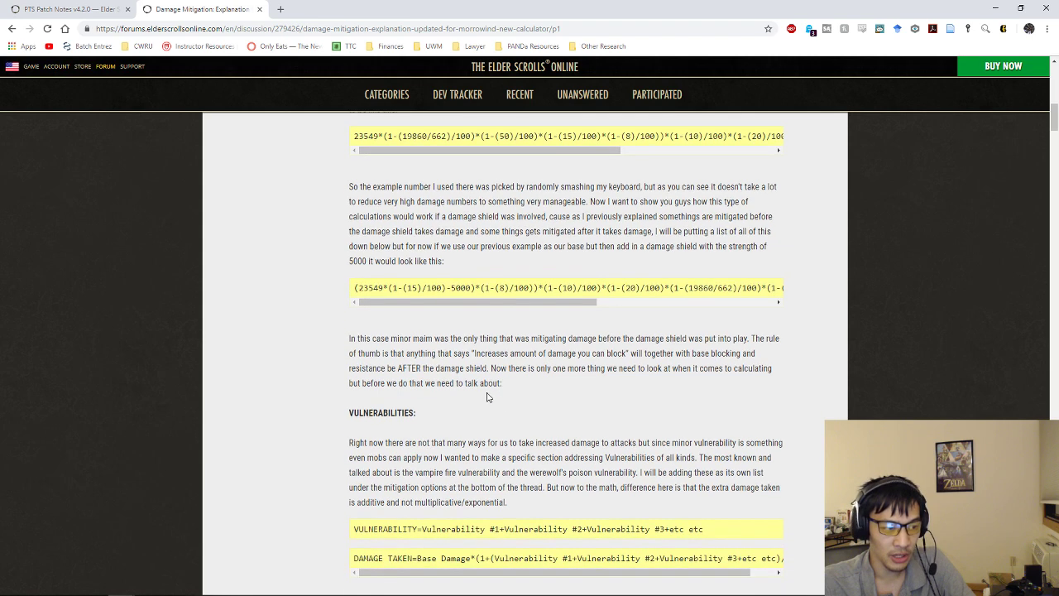
scroll(447, 342, "up", 1)
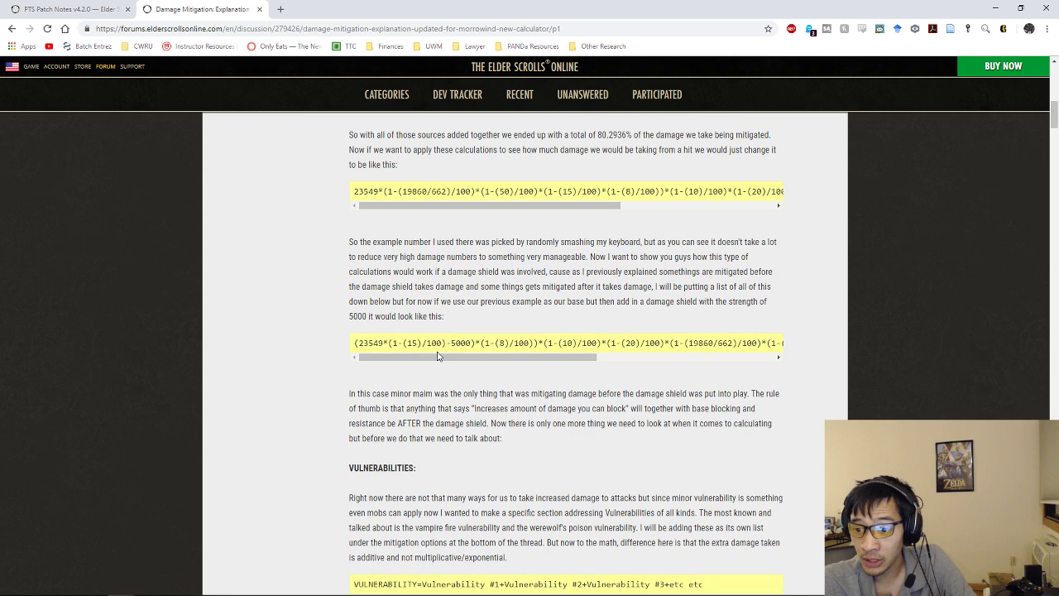
left_click_drag(438, 356, 571, 366)
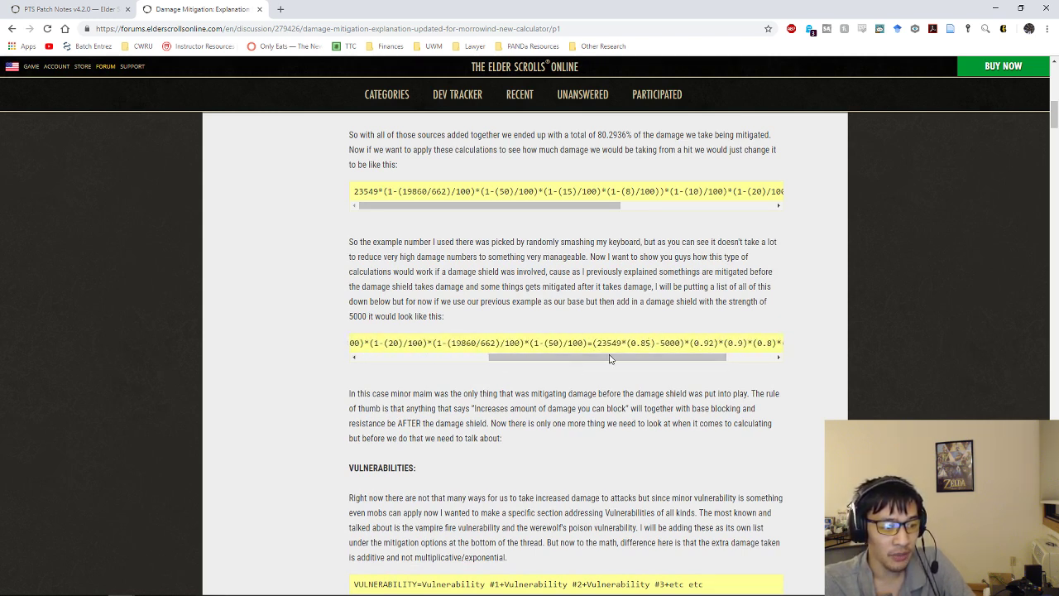
left_click_drag(648, 361, 594, 367)
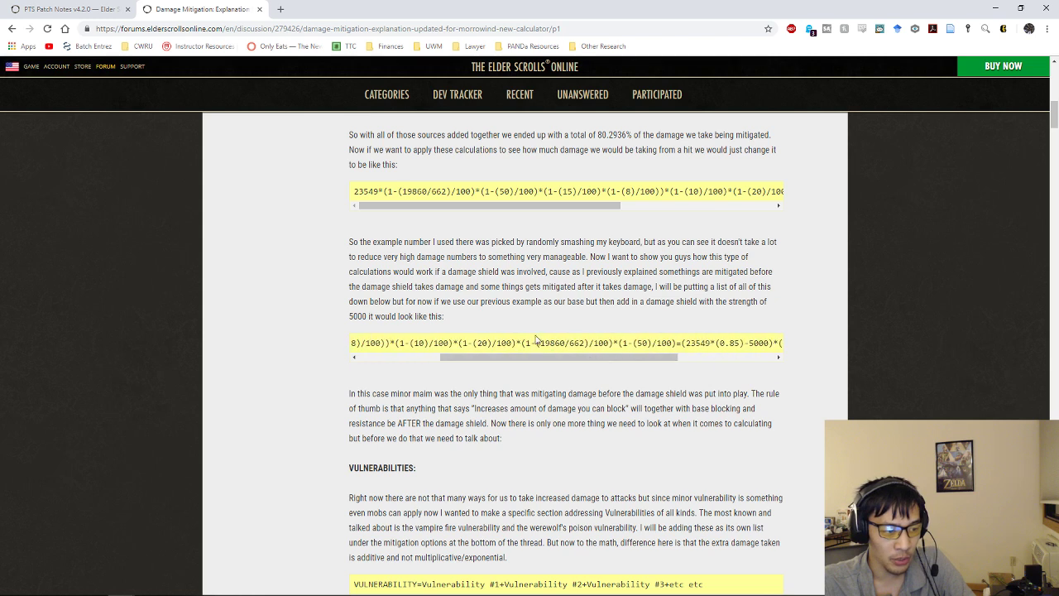
left_click_drag(522, 342, 431, 346)
left_click(395, 341)
left_click(449, 347)
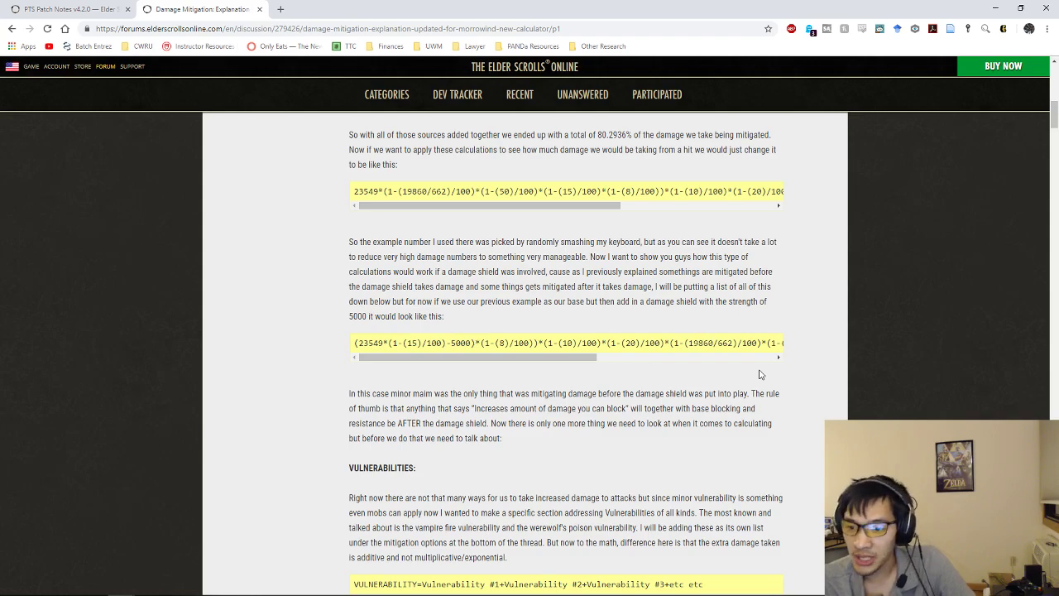
Expand the Mitigation Before Damage Shield spoiler and read through its list of sources.
scroll(529, 426, "down", 3)
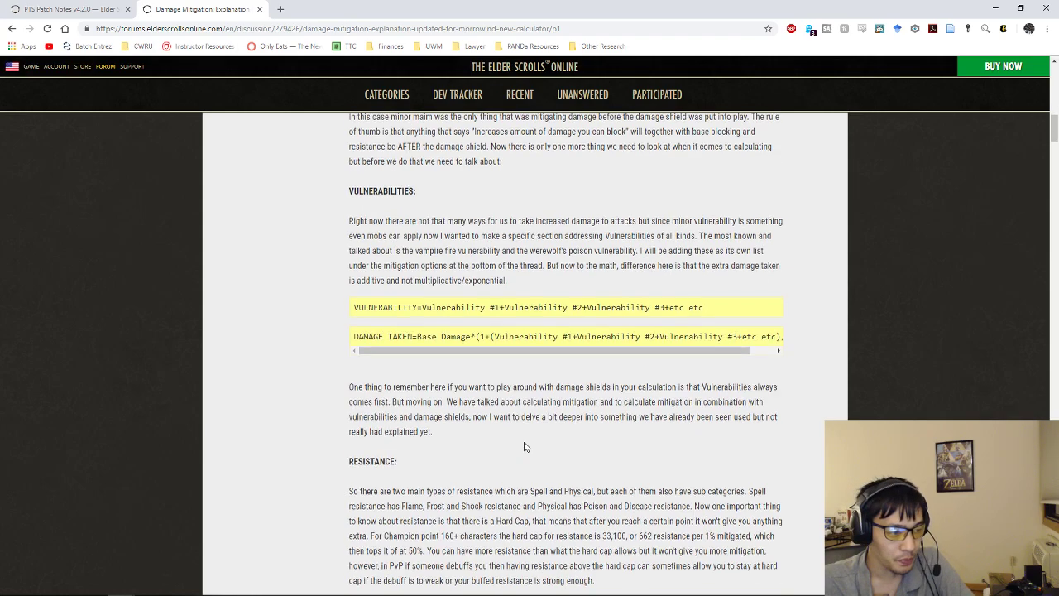
scroll(524, 447, "down", 15)
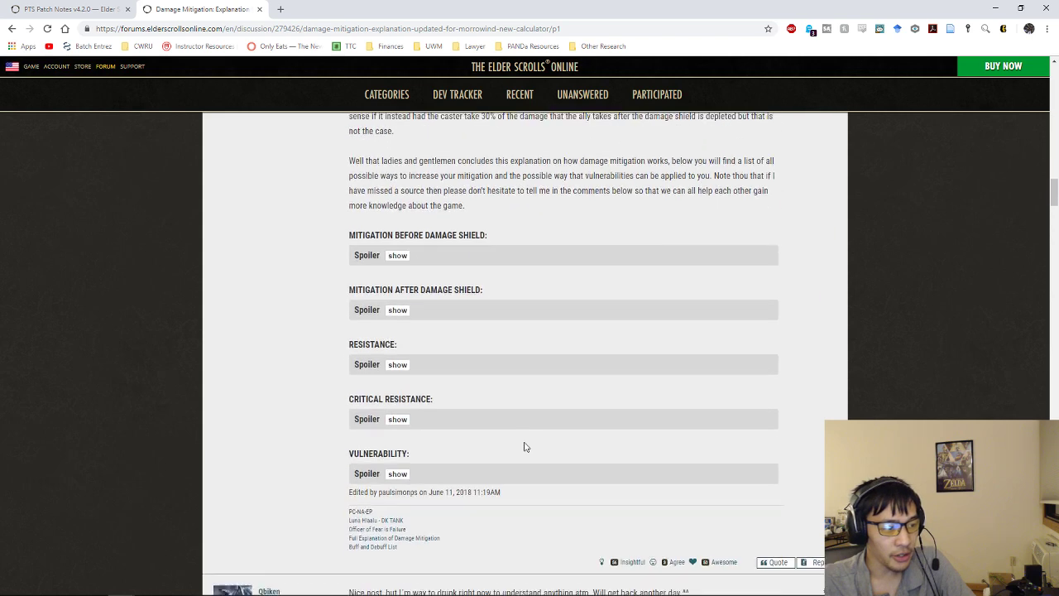
scroll(442, 170, "up", 1)
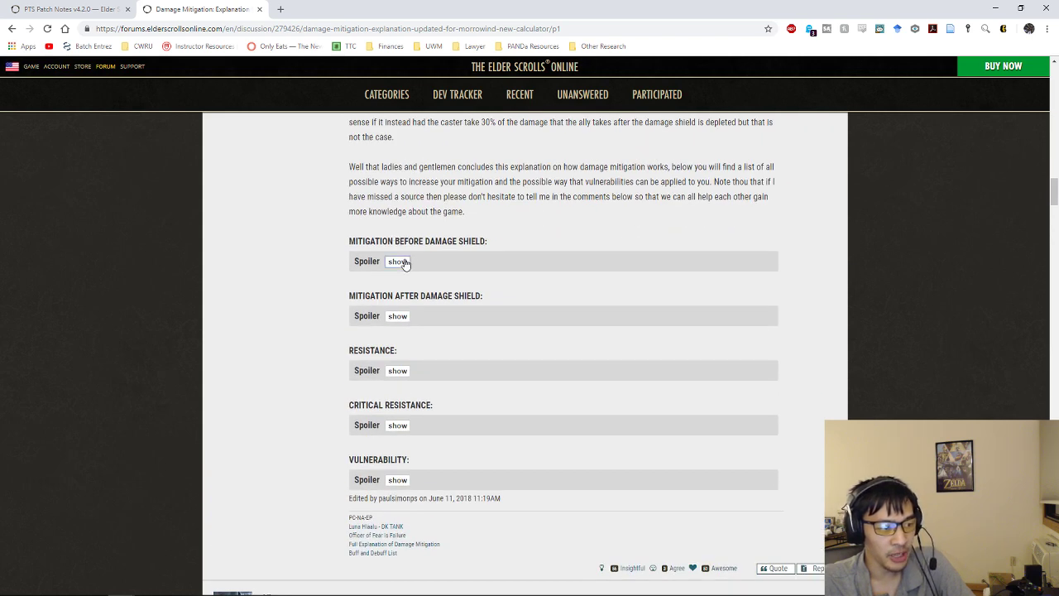
left_click(399, 261)
scroll(430, 289, "down", 1)
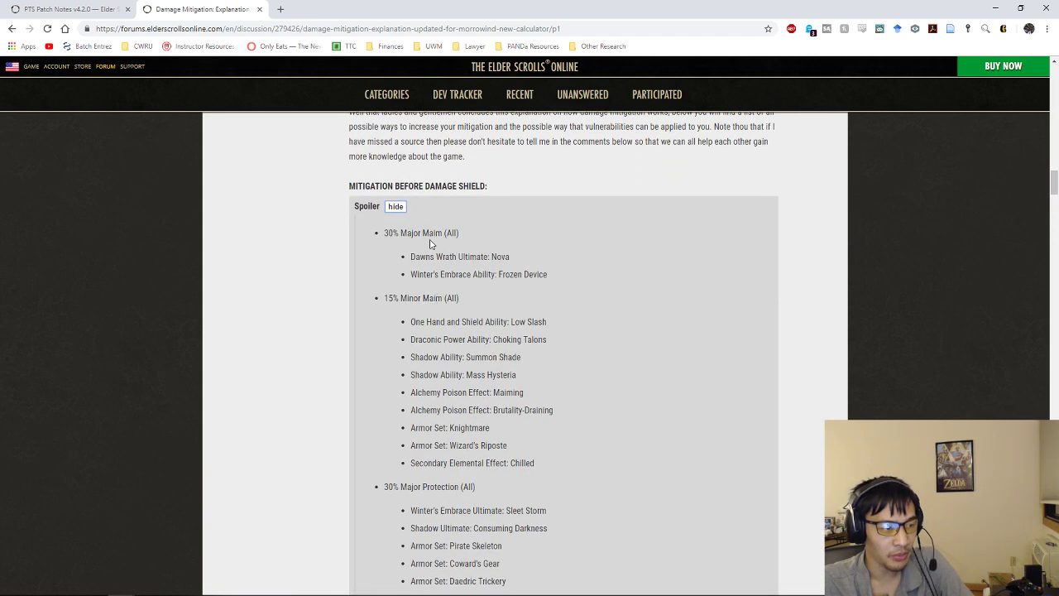
scroll(434, 298, "down", 2)
scroll(451, 314, "down", 3)
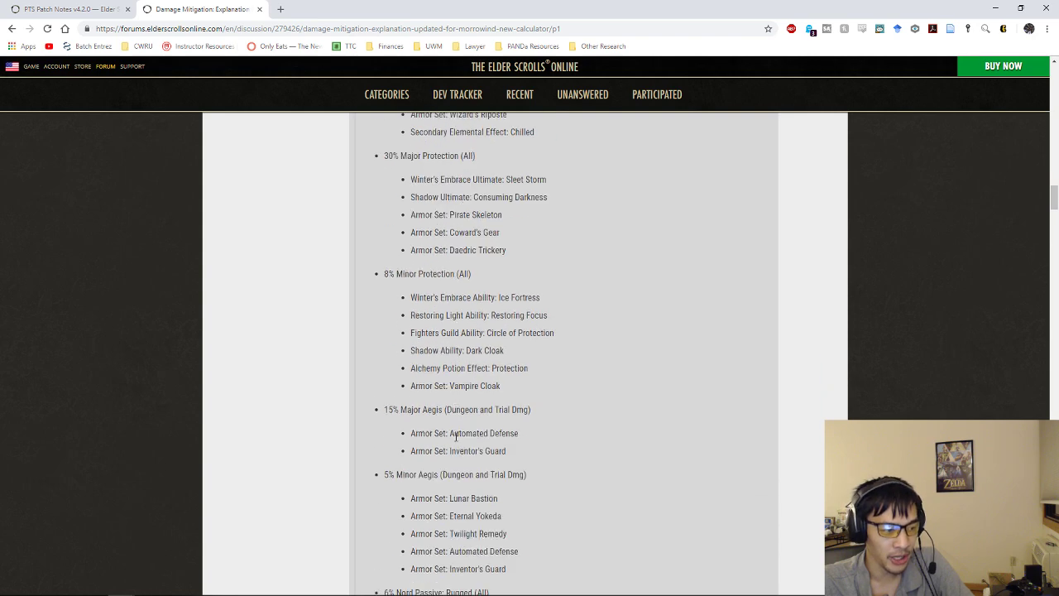
scroll(473, 304, "down", 2)
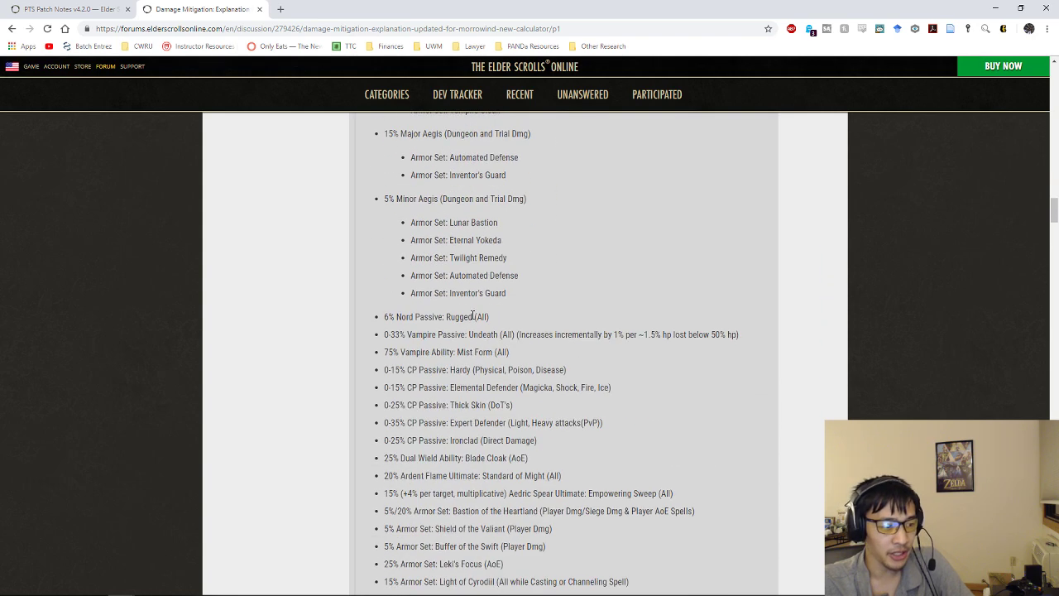
scroll(451, 364, "down", 2)
scroll(443, 397, "up", 1)
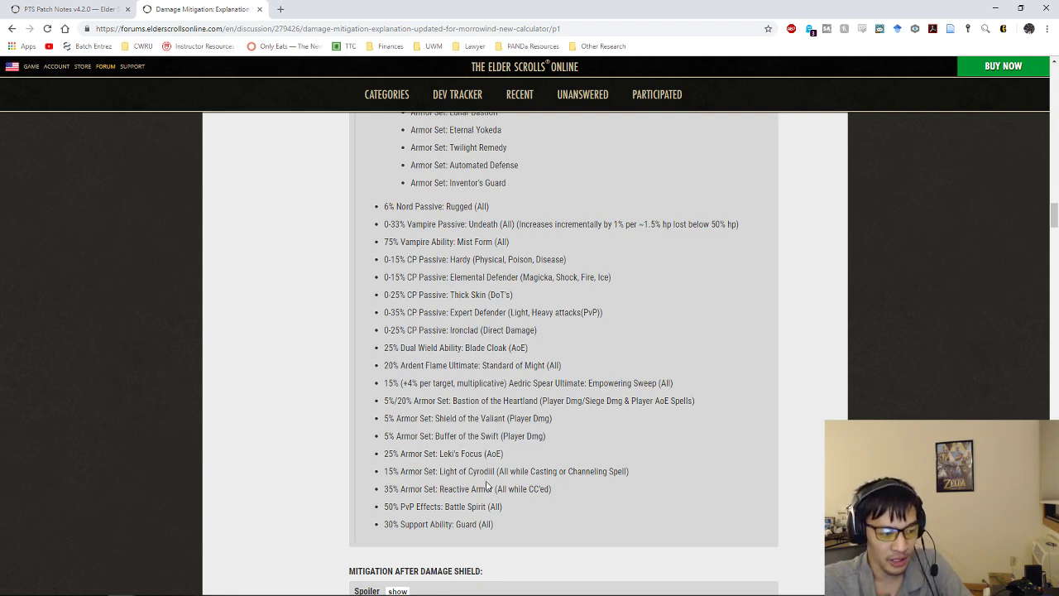
Expand the Mitigation After Damage Shield spoiler and highlight its Physical Resistance and Spell Resistance entries.
scroll(487, 479, "down", 3)
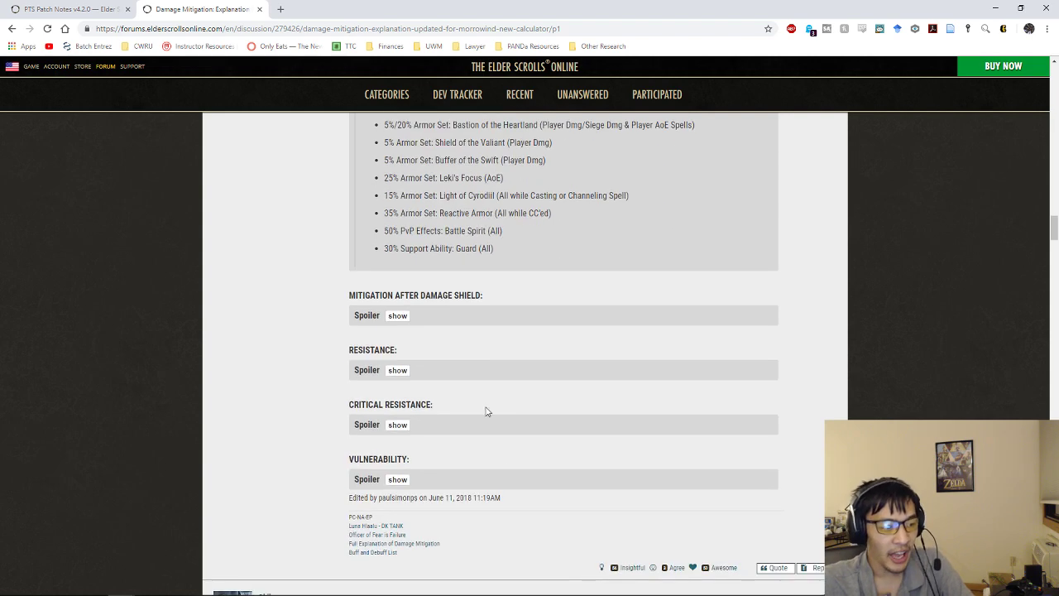
left_click(401, 317)
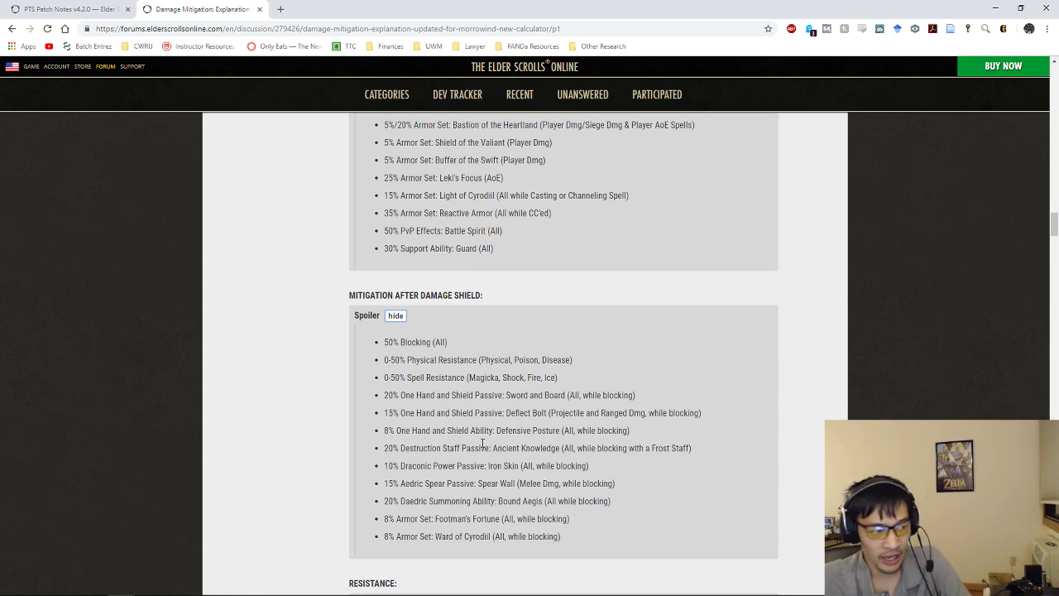
scroll(550, 393, "up", 1)
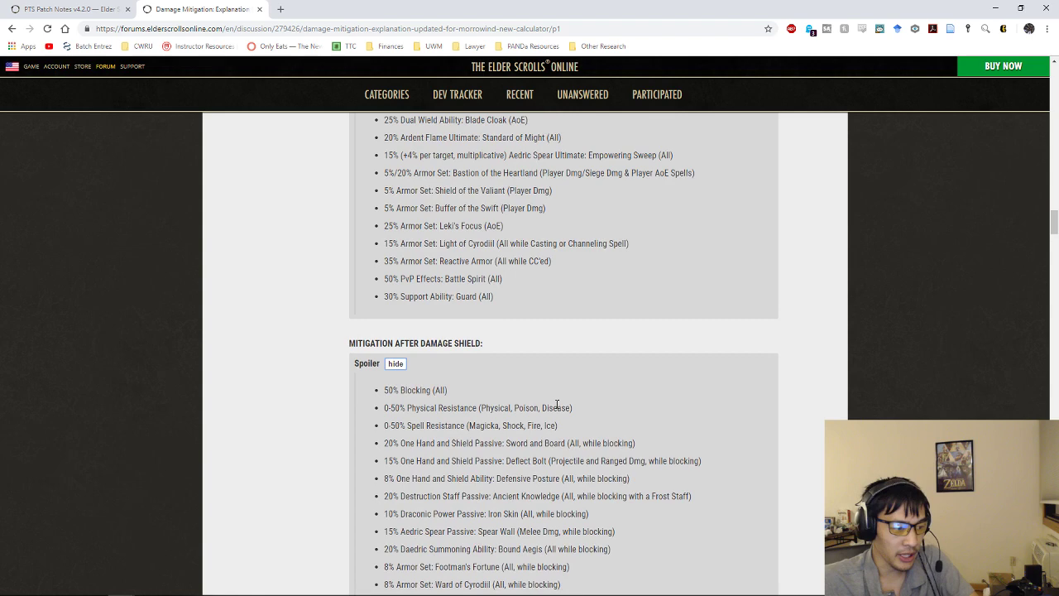
left_click_drag(568, 432, 383, 414)
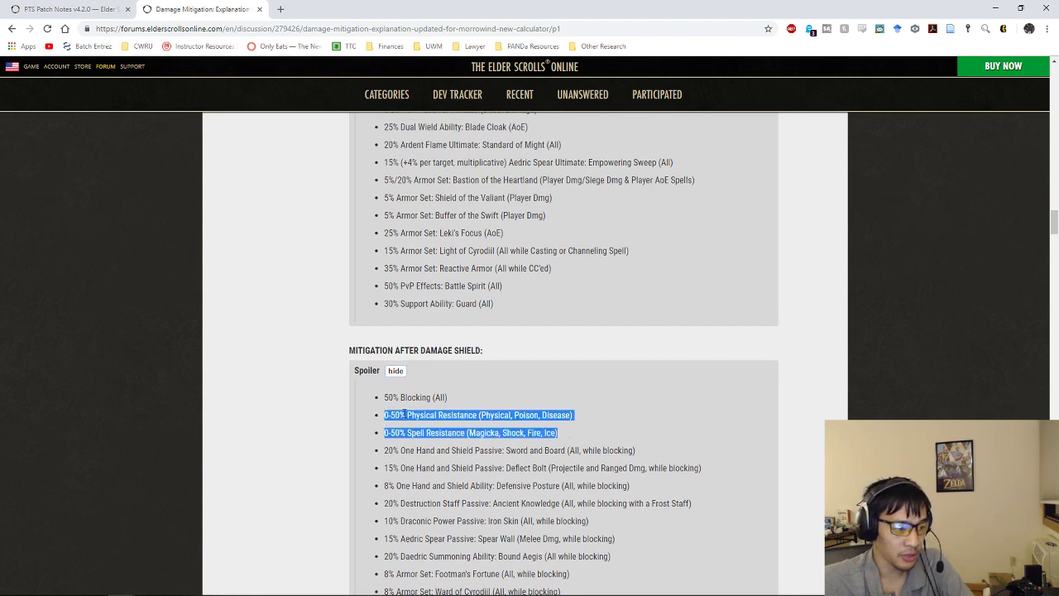
Switch to RStudio and highlight the base damage line and the resist expression of the script in turn.
scroll(529, 413, "up", 4)
scroll(552, 206, "up", 5)
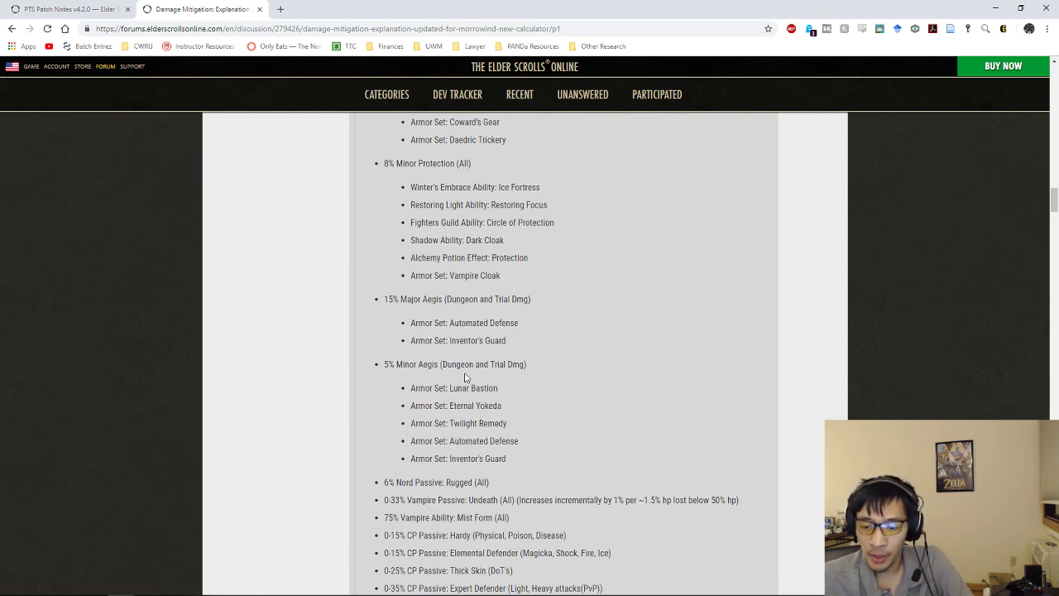
mouse_move(257, 589)
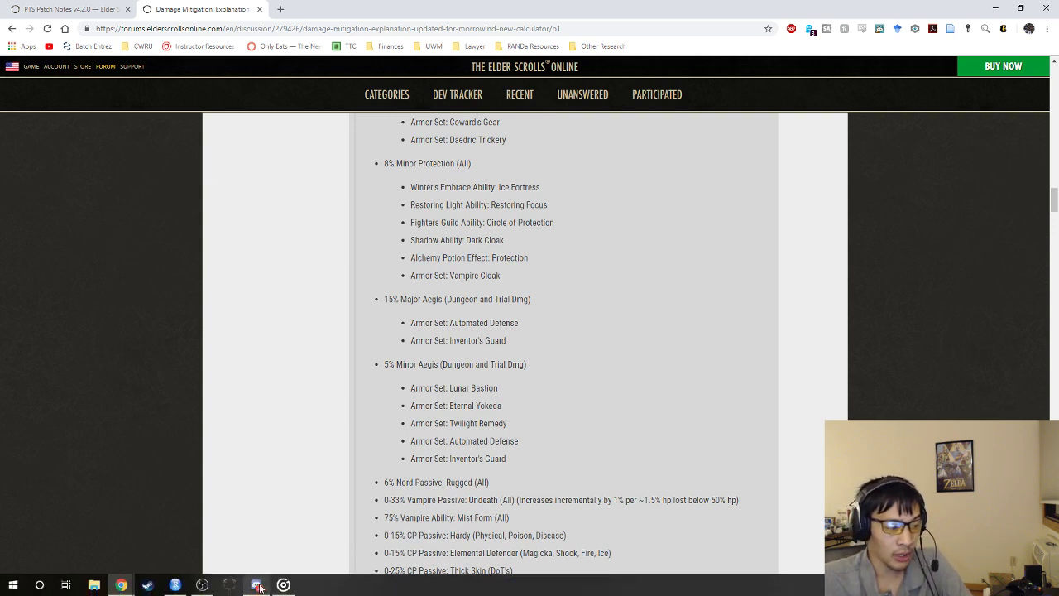
left_click(176, 585)
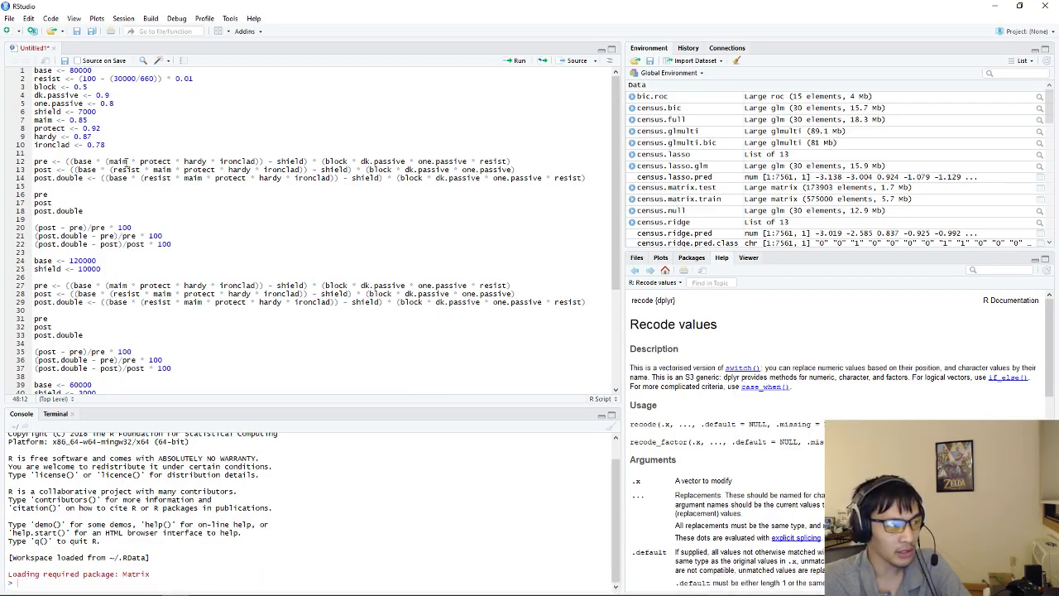
left_click_drag(34, 71, 97, 72)
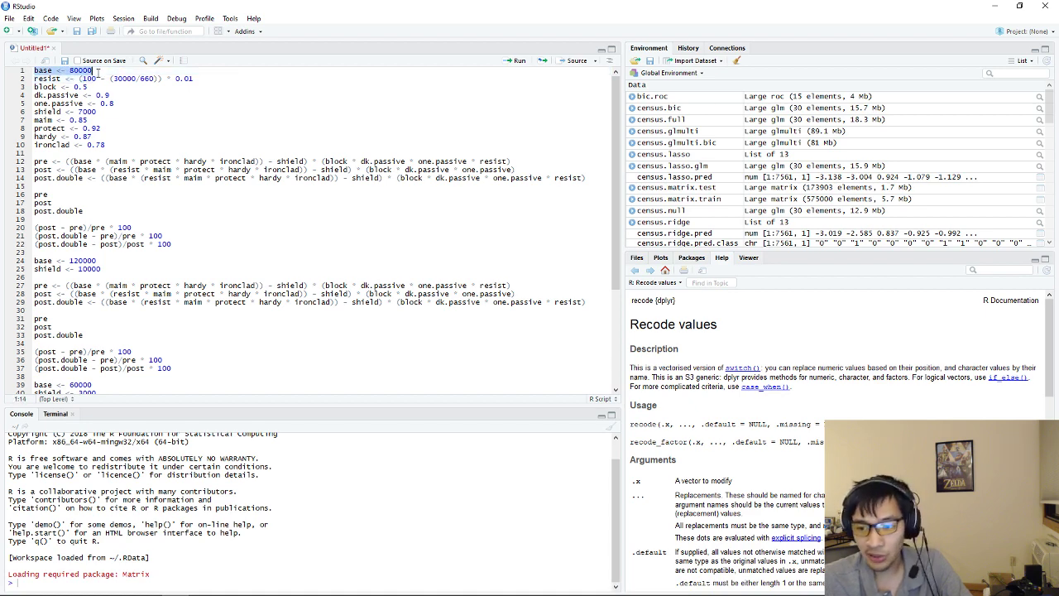
left_click(97, 73)
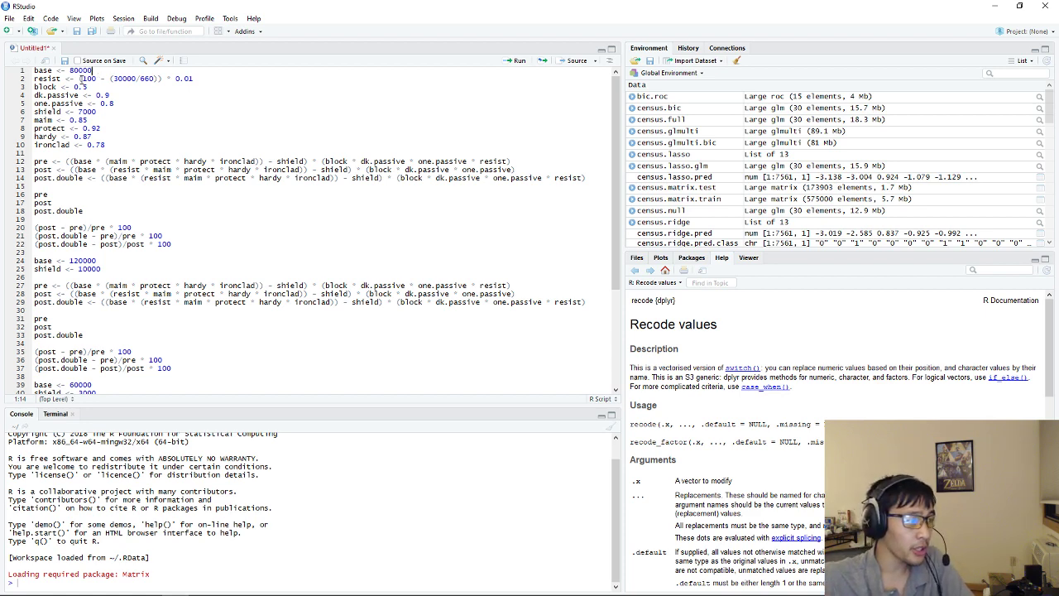
left_click_drag(80, 79, 202, 81)
left_click(202, 80)
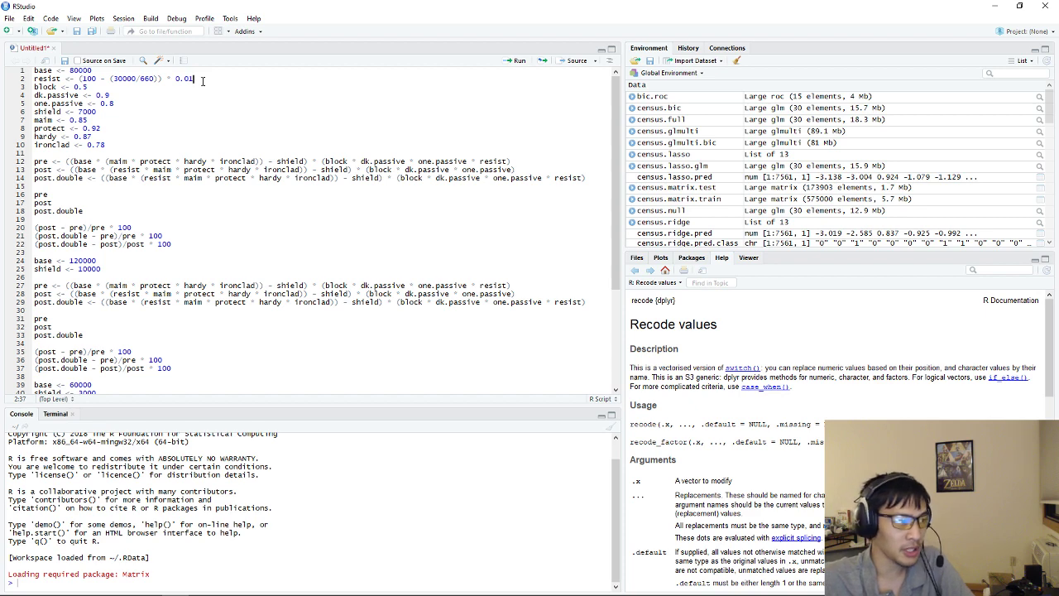
Highlight the block definition on line 3 of the script.
left_click(110, 87)
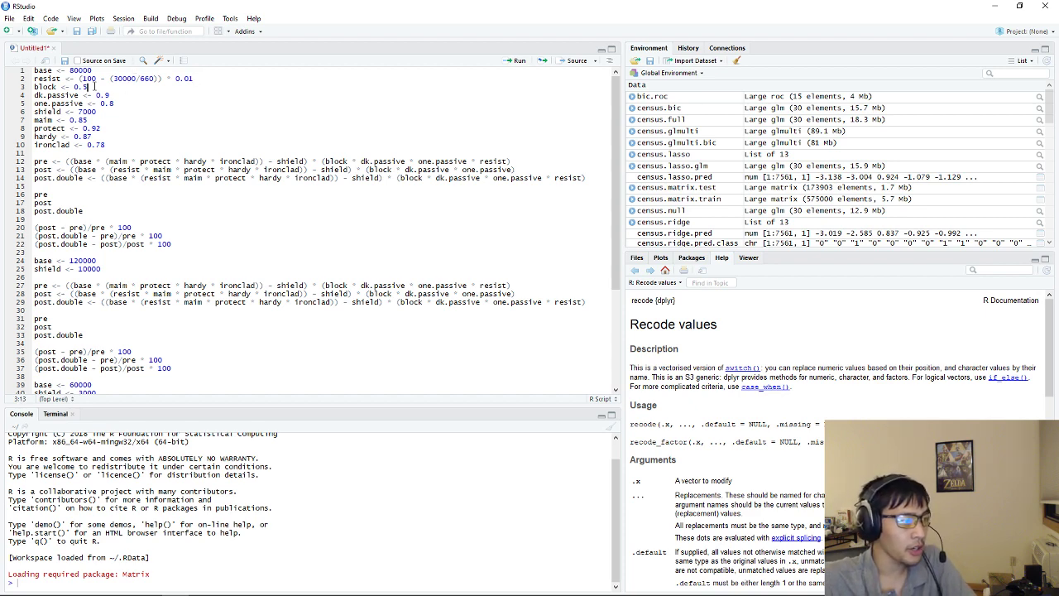
key("shift+Left")
key("shift+Left")
key("shift+Left")
key("shift+Left")
key("shift+Left")
key("shift+Left")
key("shift+Left")
key("shift+Left")
key("shift+Left")
key("shift+Left")
key("shift+Left")
key("shift+Left")
key("Left")
Highlight the dk.passive and one.passive definitions on lines 4 and 5 of the script in turn.
left_click(110, 96)
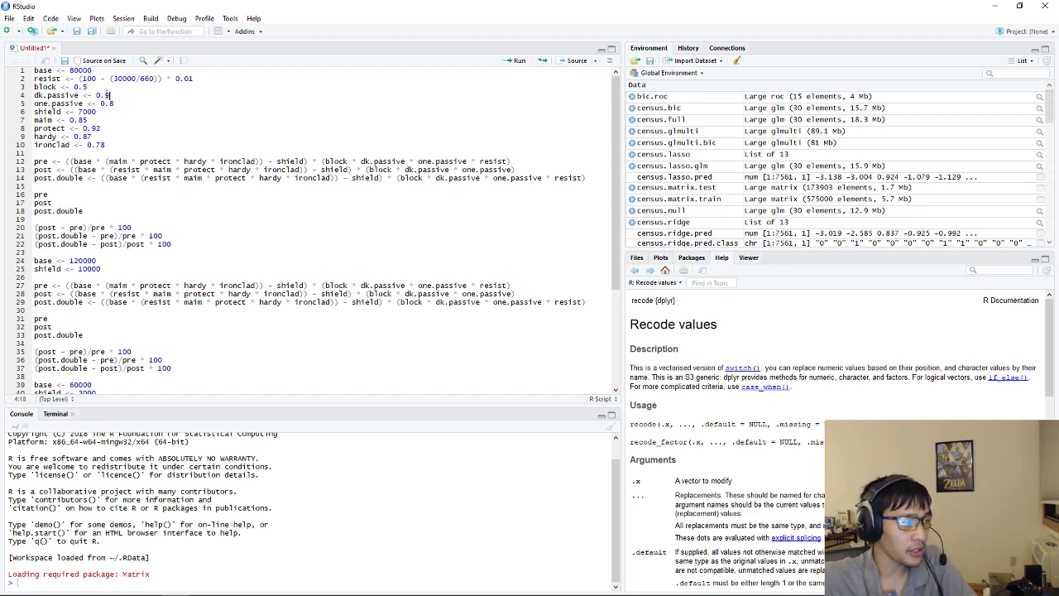
key("shift+Left")
key("shift+Left")
key("shift+Left")
key("shift+Left")
key("shift+Left")
key("shift+Left")
key("shift+Left")
key("shift+Left")
key("shift+Left")
key("shift+Left")
key("shift+Left")
key("shift+Left")
key("shift+Left")
key("shift+Left")
key("shift+Left")
key("shift+Left")
key("shift+Left")
left_click(136, 102)
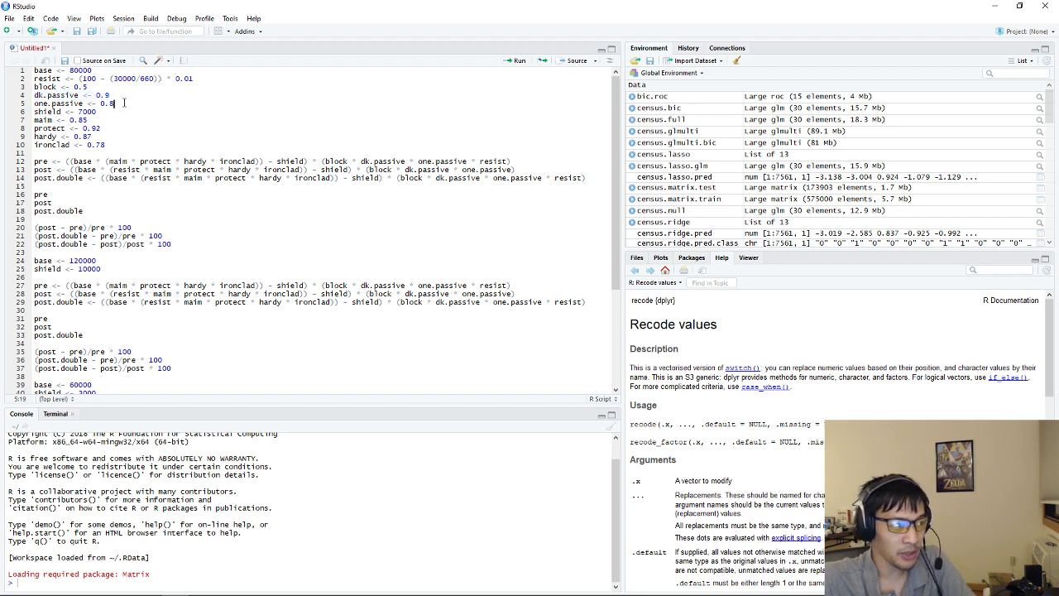
left_click(53, 103, "shift")
key("shift+Left")
key("shift+Left")
key("shift+Left")
key("shift+Left")
key("shift+Left")
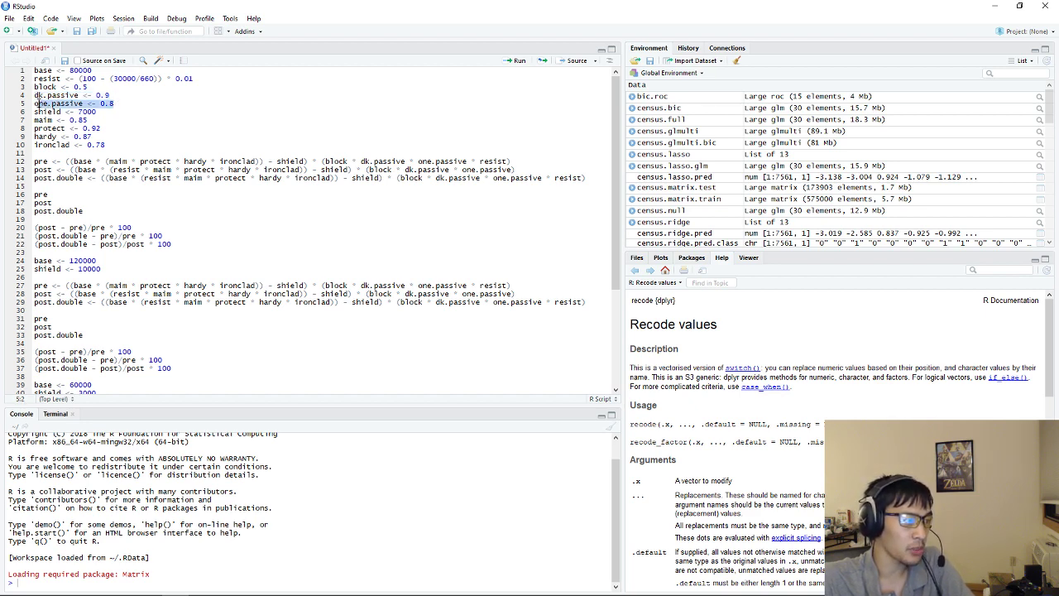
Highlight the shield and maim definitions on lines 6 and 7 of the script in turn.
left_click(39, 104)
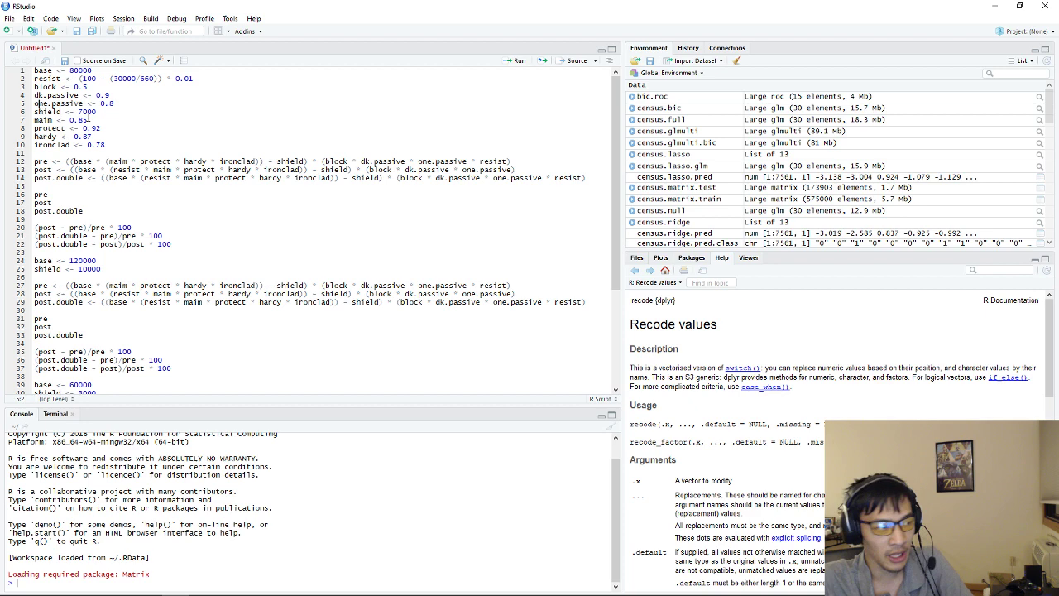
left_click_drag(97, 112, 38, 116)
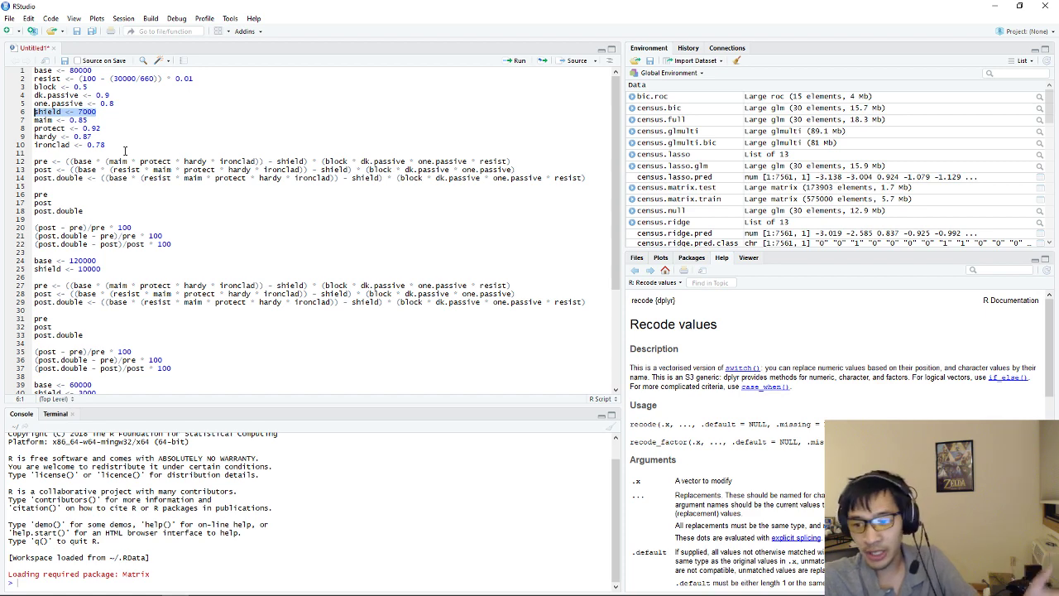
left_click(106, 120)
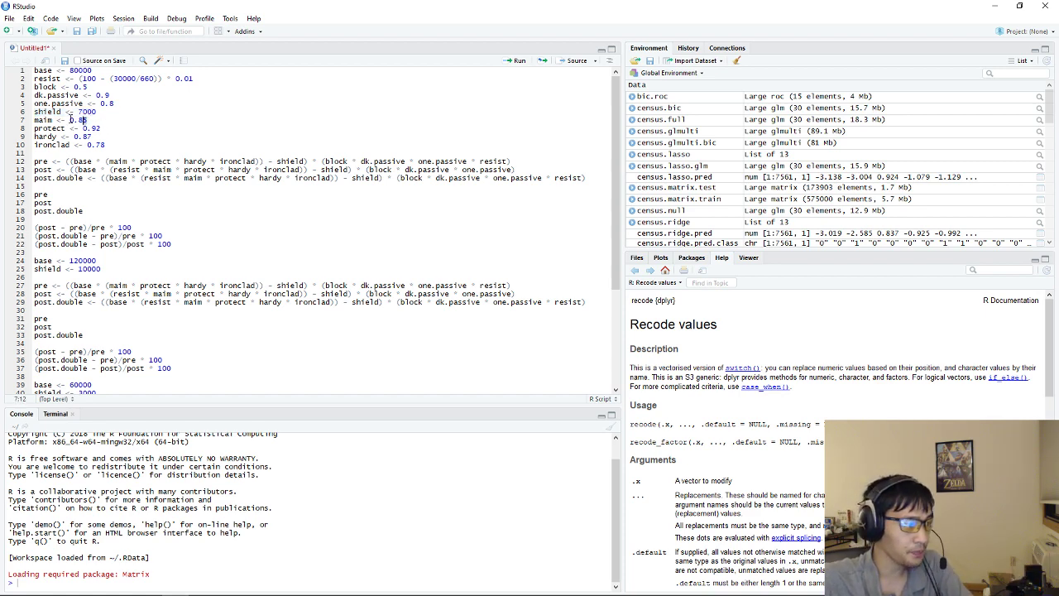
key("shift+Left")
key("shift+Left")
key("shift+Left")
key("shift+Left")
key("shift+Left")
key("shift+Left")
key("shift+Left")
key("shift+Left")
key("shift+Left")
key("shift+Left")
key("shift+Left")
key("shift+Left")
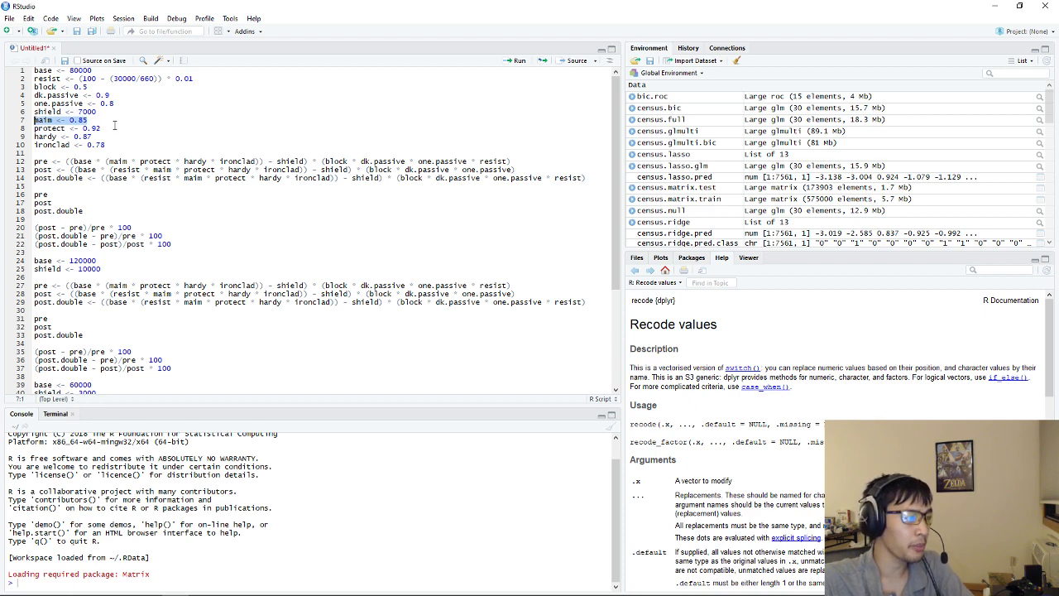
Highlight the protect definition on line 8 of the script.
left_click(101, 128)
key("shift+Left")
key("shift+Left")
key("shift+Left")
key("shift+Left")
key("shift+Left")
key("shift+Left")
key("shift+Left")
key("shift+Left")
key("shift+Left")
key("shift+Left")
key("shift+Left")
key("shift+Left")
key("shift+Left")
key("shift+Left")
key("shift+Left")
Highlight the hardy and ironclad definitions on lines 9 and 10 of the script in turn.
left_click(99, 136)
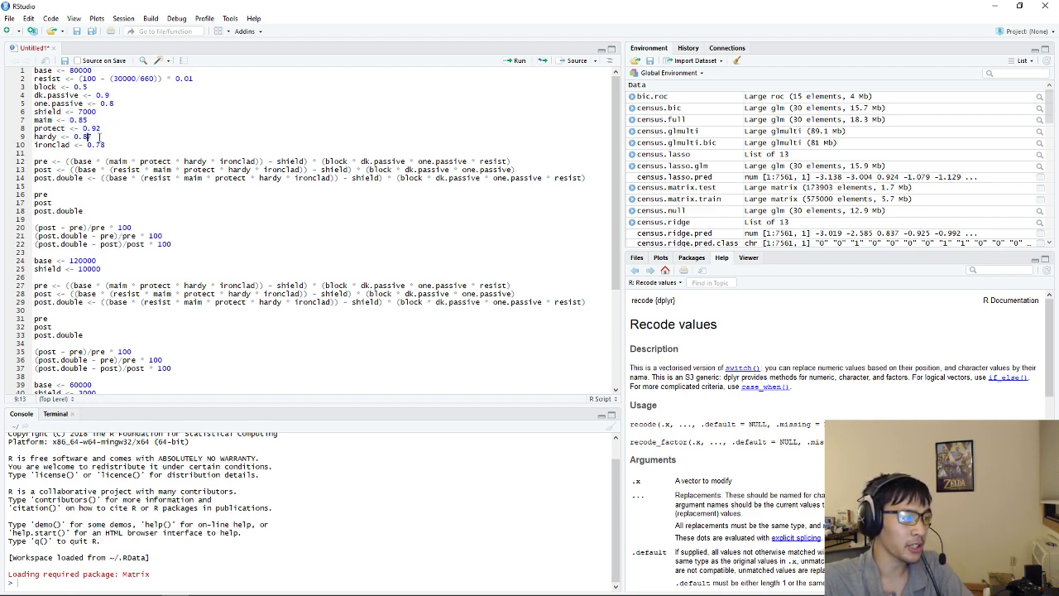
key("shift+Left")
key("shift+Left")
key("shift+Left")
key("shift+Left")
key("shift+Left")
key("shift+Left")
key("shift+Left")
key("shift+Left")
key("shift+Left")
key("shift+Left")
key("shift+Left")
key("shift+Left")
key("shift+Left")
left_click(101, 144)
left_click(58, 147, "shift")
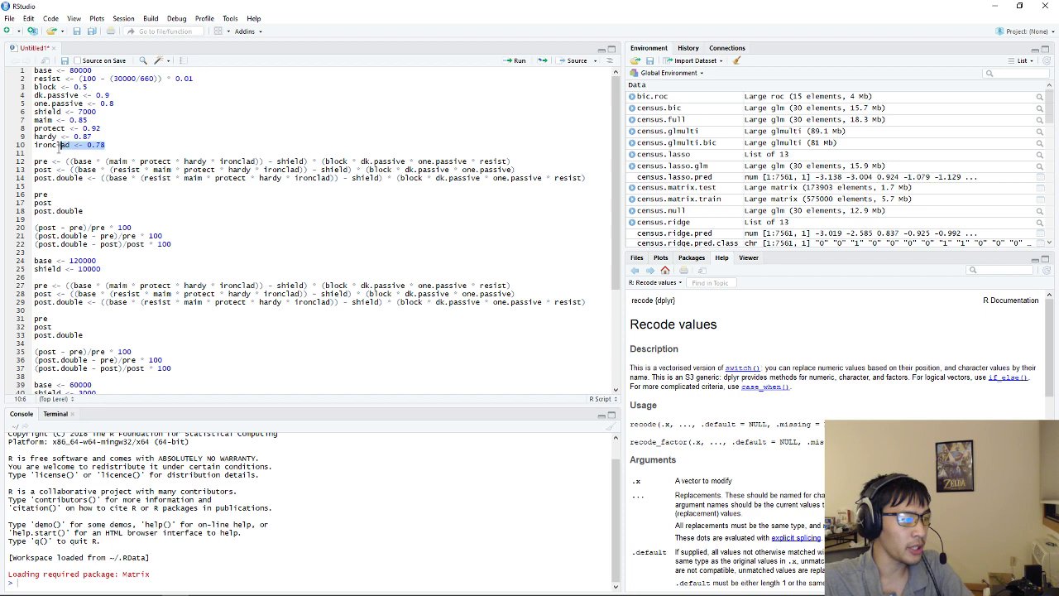
key("shift+Left")
key("shift+Left")
key("shift+Left")
key("shift+Left")
key("shift+Left")
left_click(106, 144)
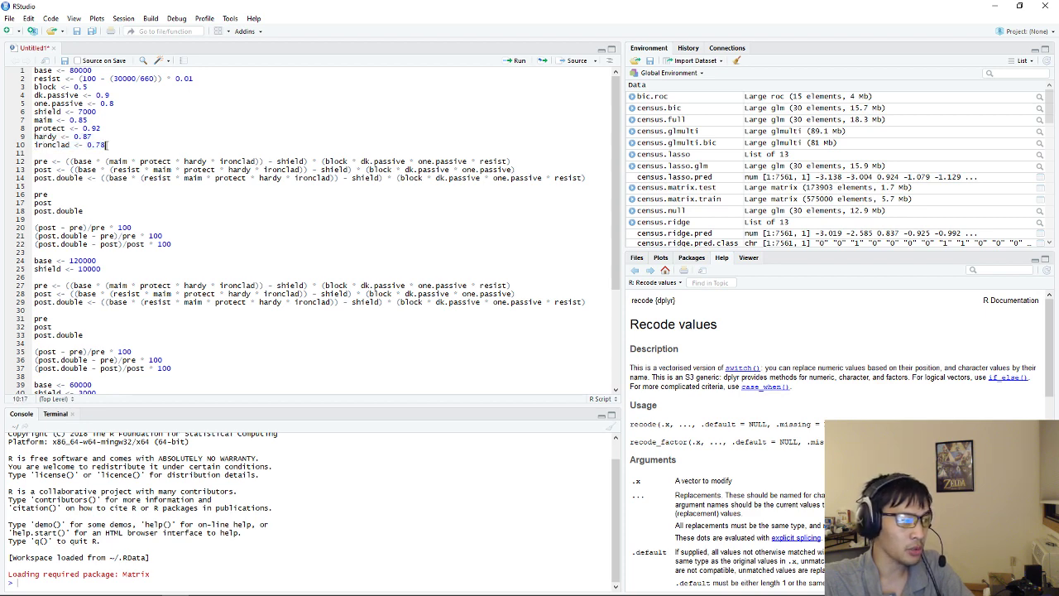
Try to run the pre formula on line 12 on its own.
left_click(72, 162)
left_click(40, 162)
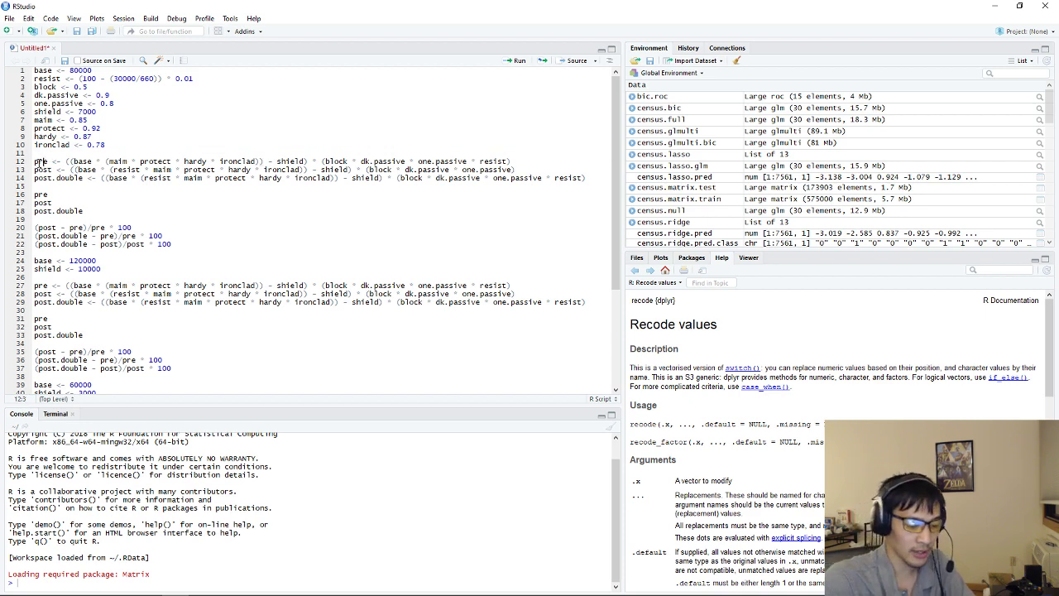
key("ctrl+Return")
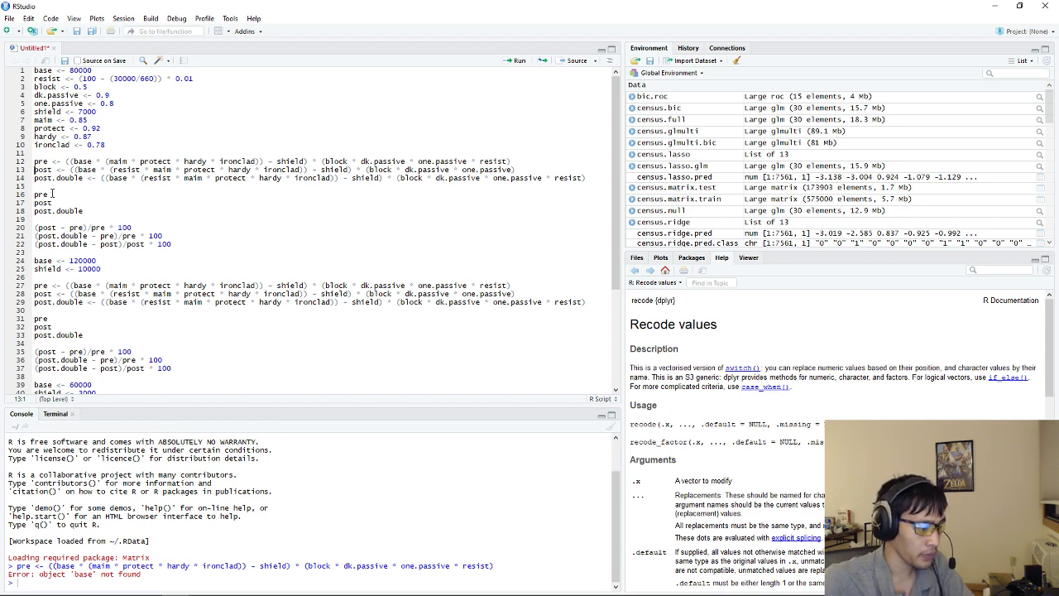
Run the variable definitions on lines 1 to 10 and the pre formula on line 12.
left_click_drag(110, 146, 2, 68)
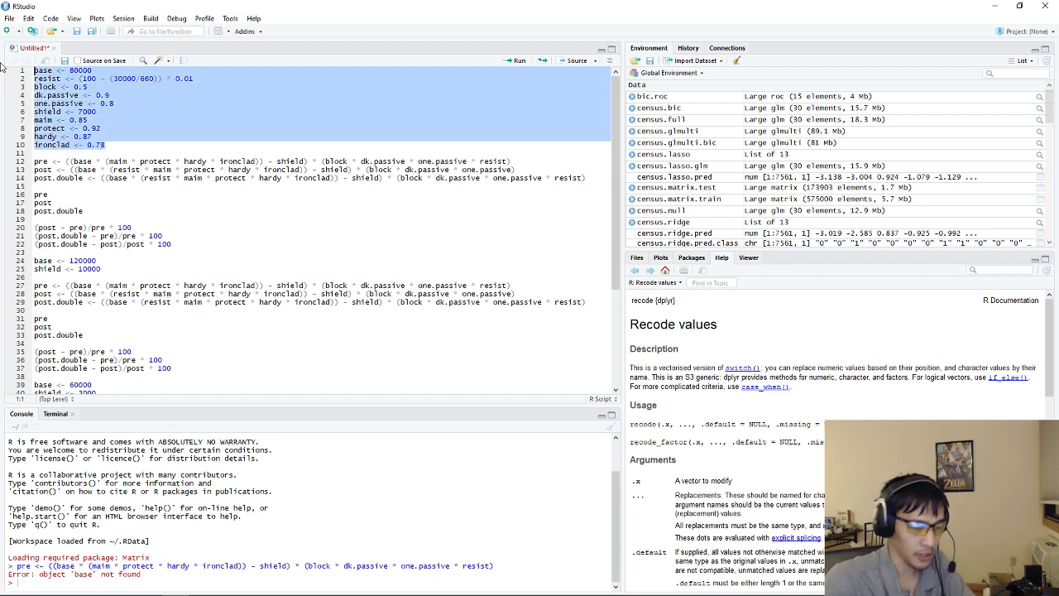
key("ctrl+Return")
left_click(66, 161)
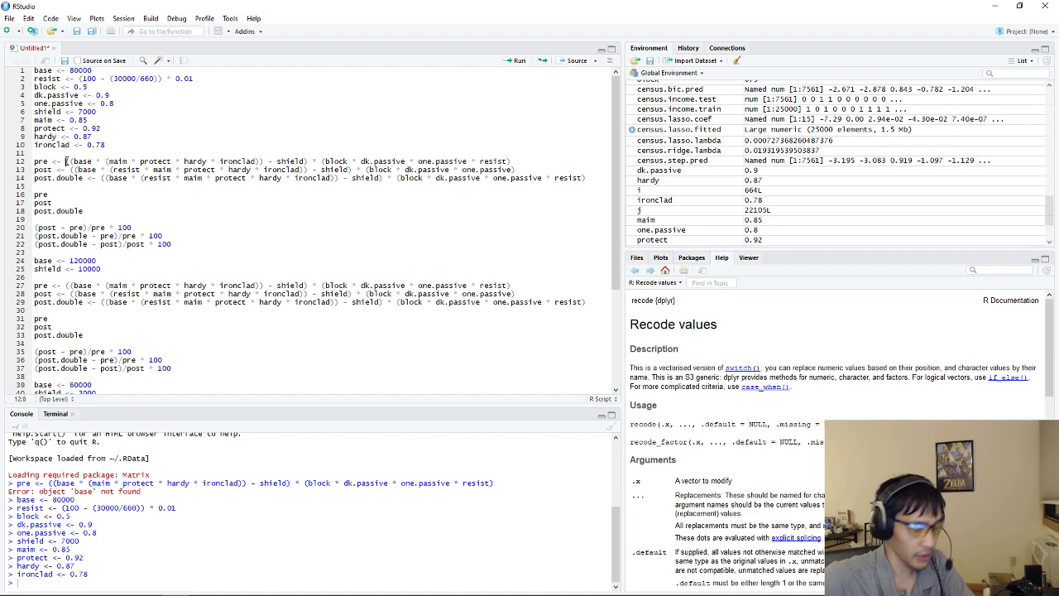
key("ctrl+Return")
Print pre in the console from line 16 and highlight its value.
left_click(52, 194)
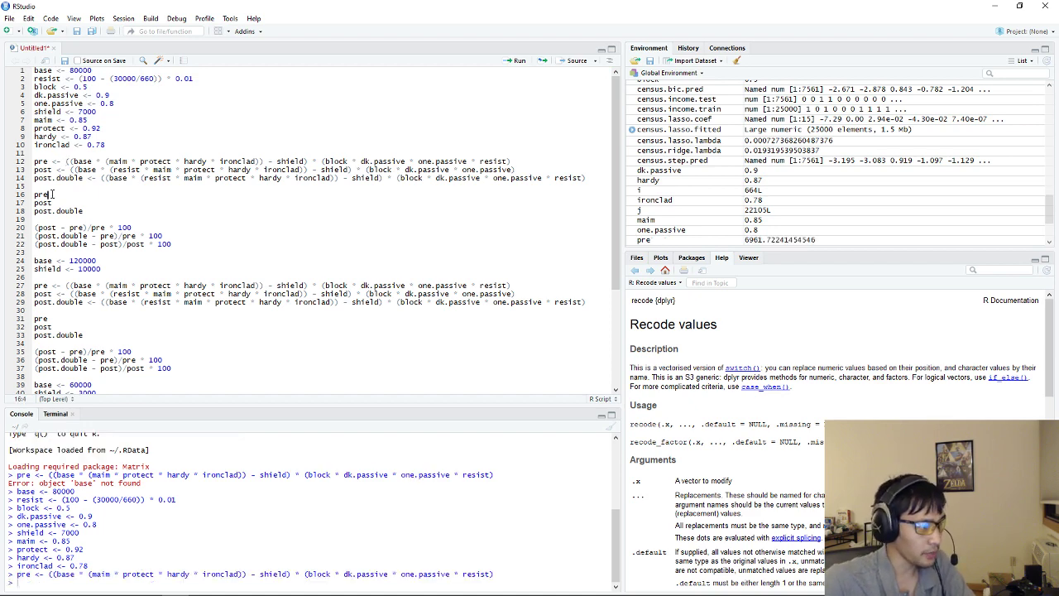
key("ctrl+Return")
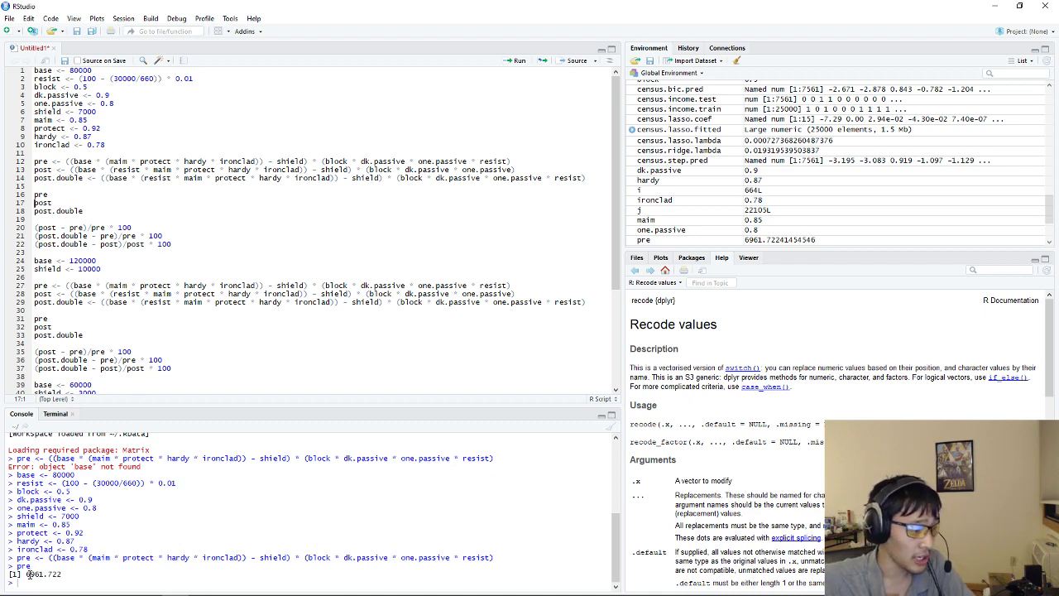
left_click_drag(25, 573, 63, 573)
left_click(63, 573)
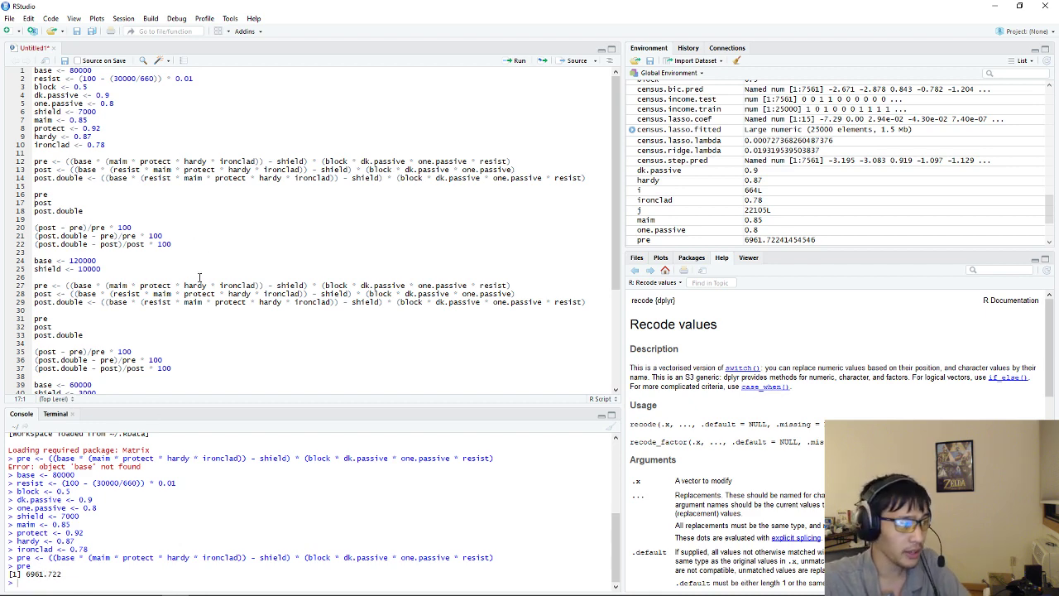
Highlight the resist and base terms of the pre formula on line 12 in turn.
left_click(132, 170)
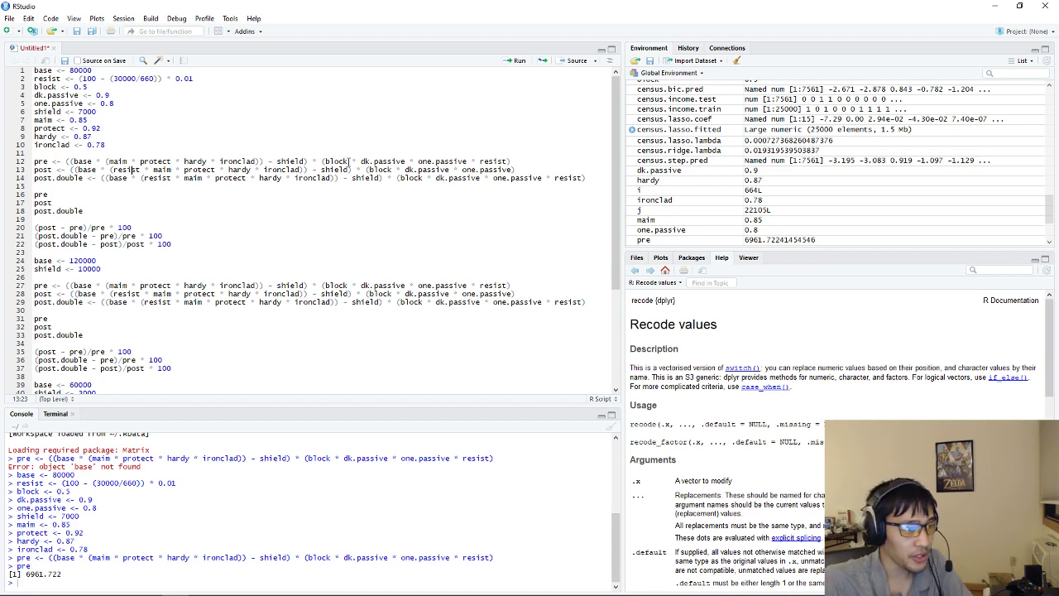
double_click(496, 162)
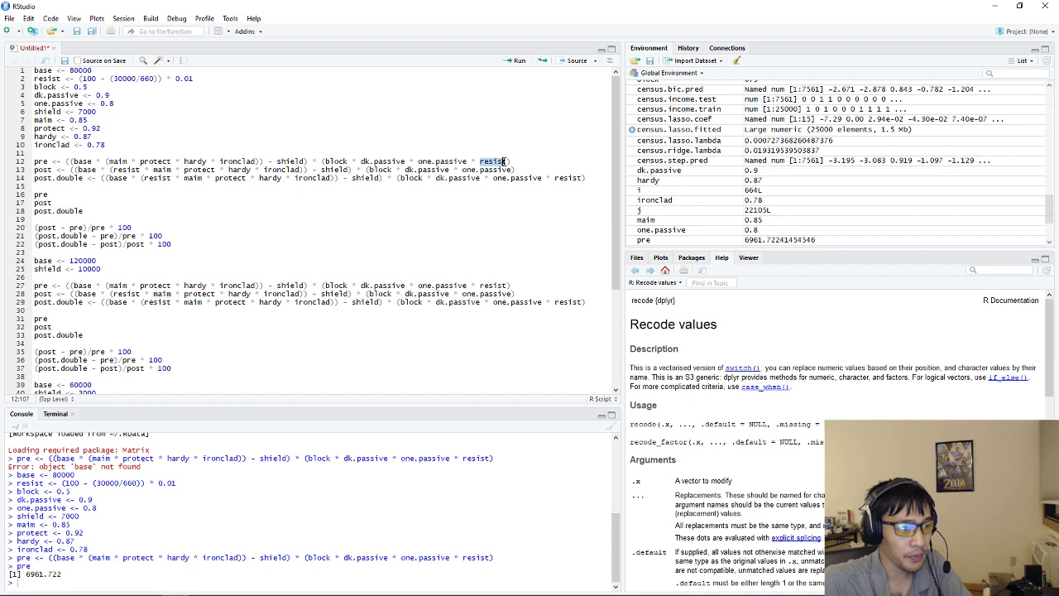
left_click(507, 161)
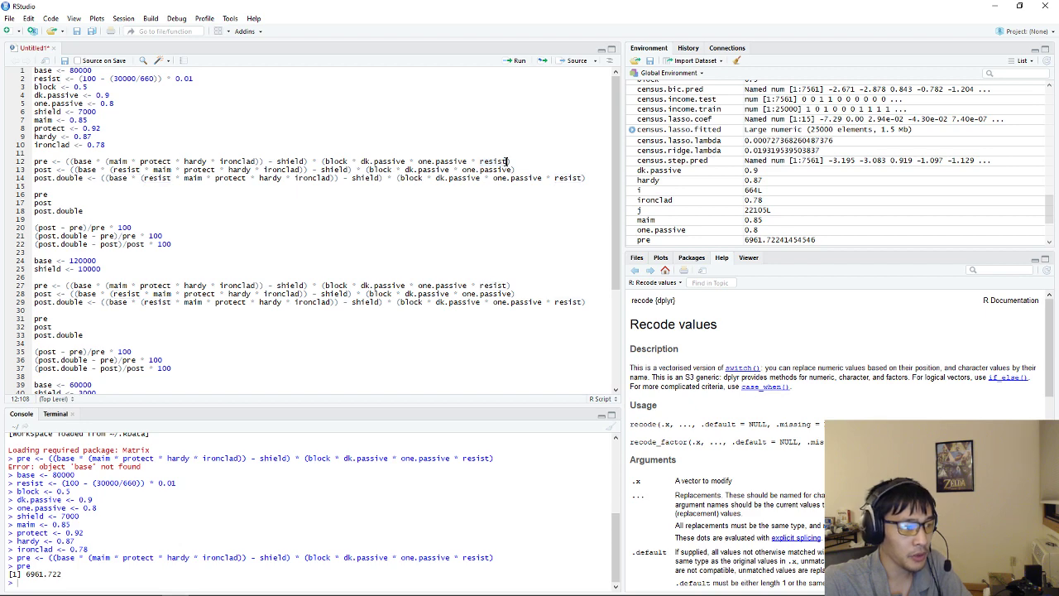
left_click(74, 161)
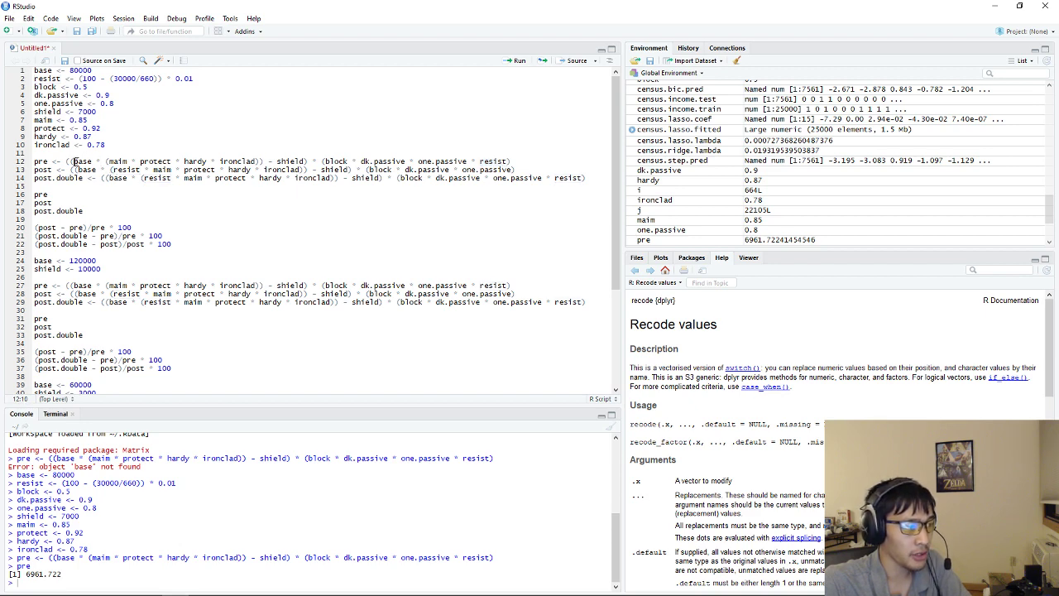
double_click(83, 161)
left_click(92, 162)
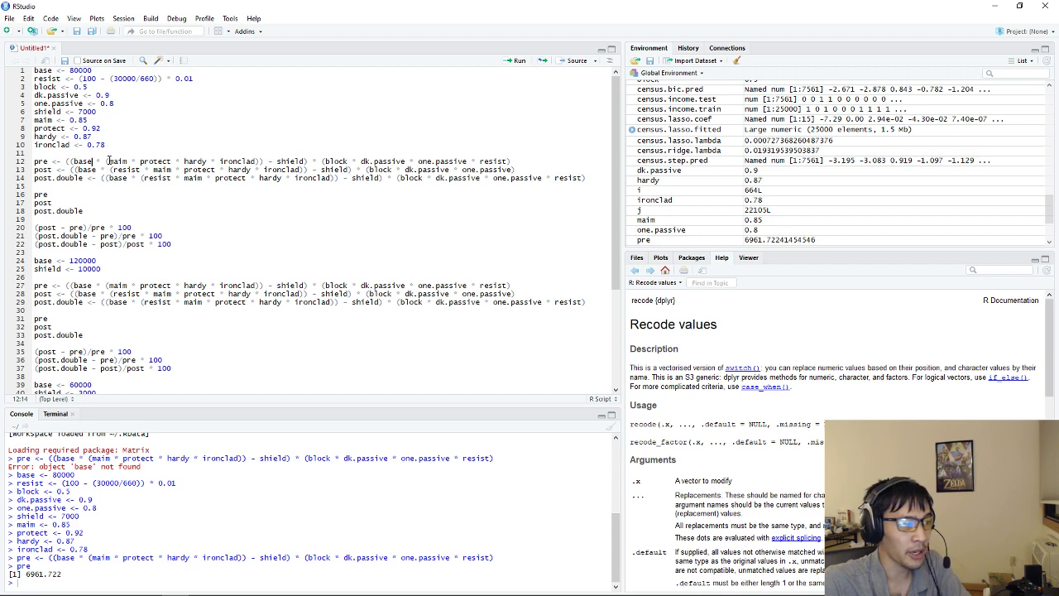
Highlight the maim-to-ironclad product, the shield term and the block and passive factors of the pre formula in turn.
left_click_drag(108, 161, 257, 161)
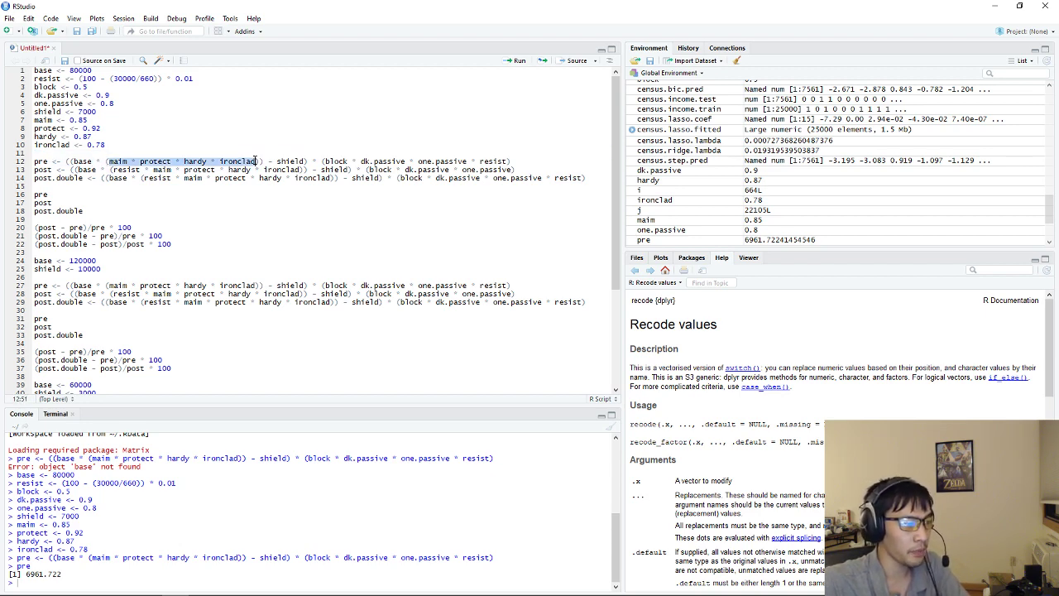
left_click_drag(275, 161, 309, 161)
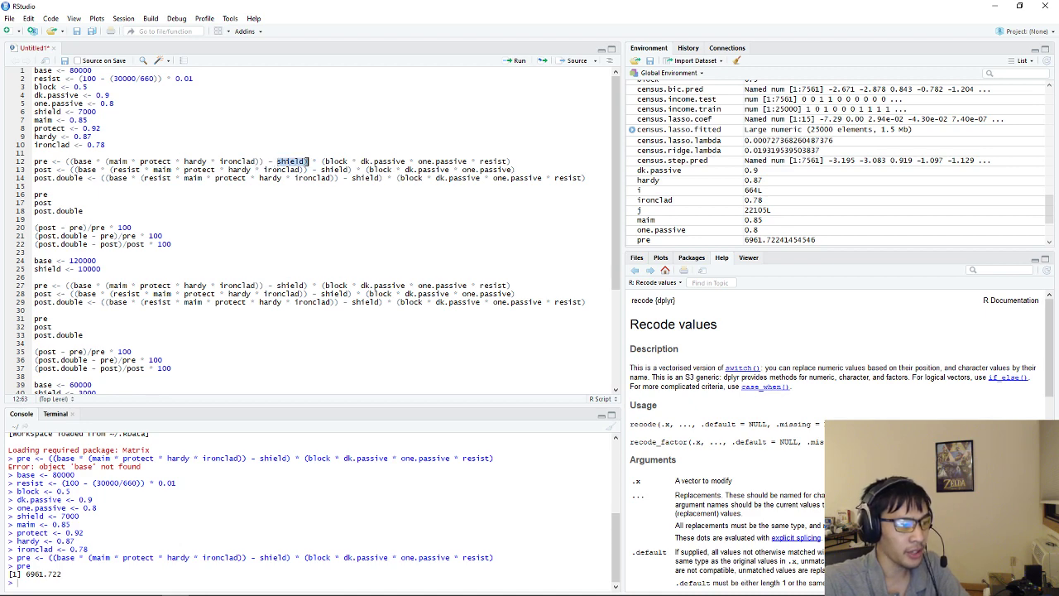
left_click(302, 162)
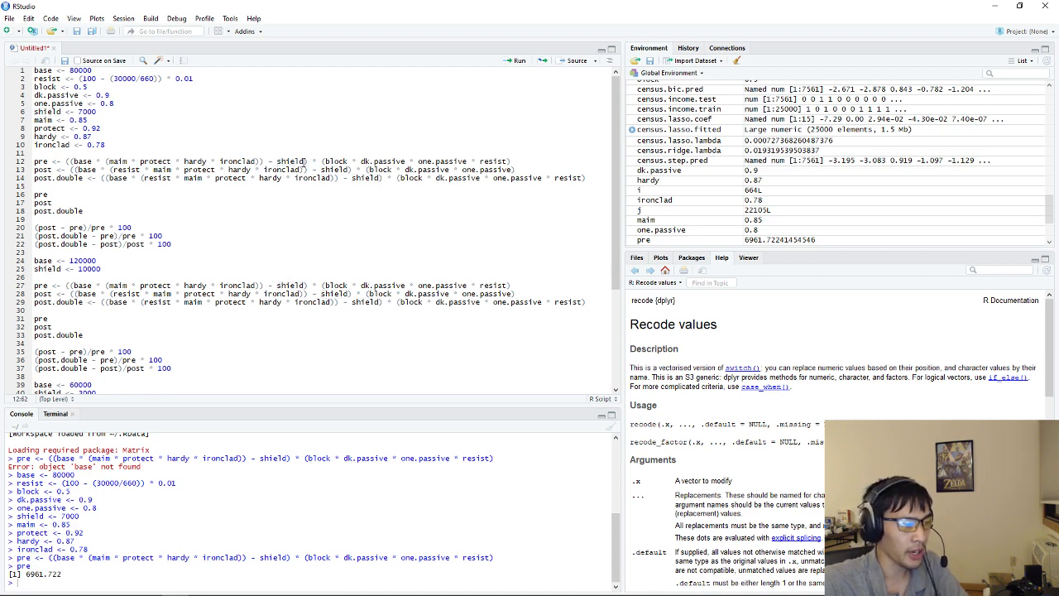
left_click_drag(323, 162, 489, 161)
left_click(489, 161)
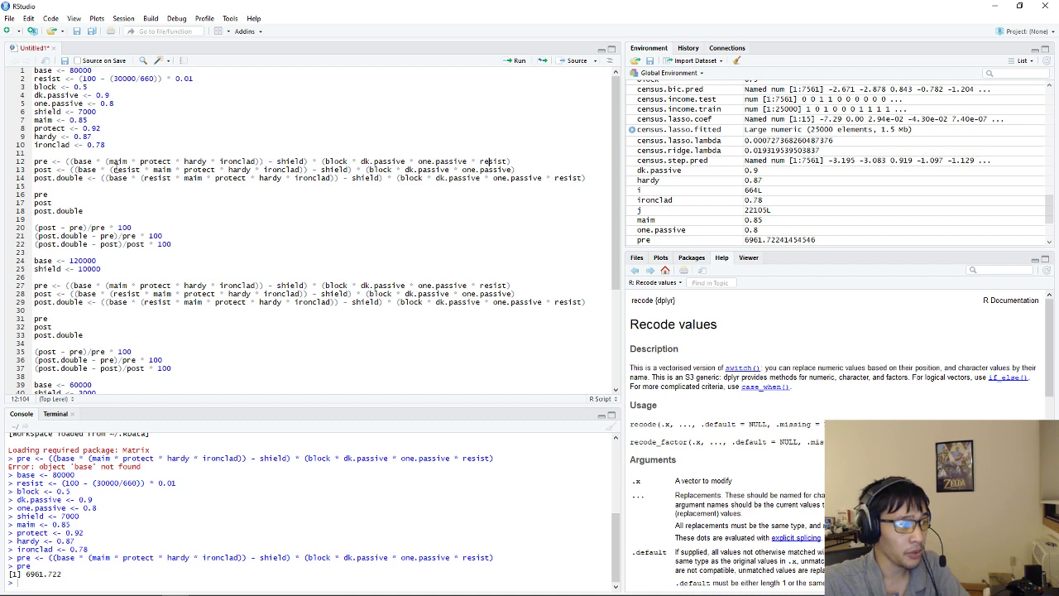
Highlight the resist-to-ironclad product in the post formula on line 13 and run that line.
left_click_drag(111, 170, 273, 170)
left_click(273, 170)
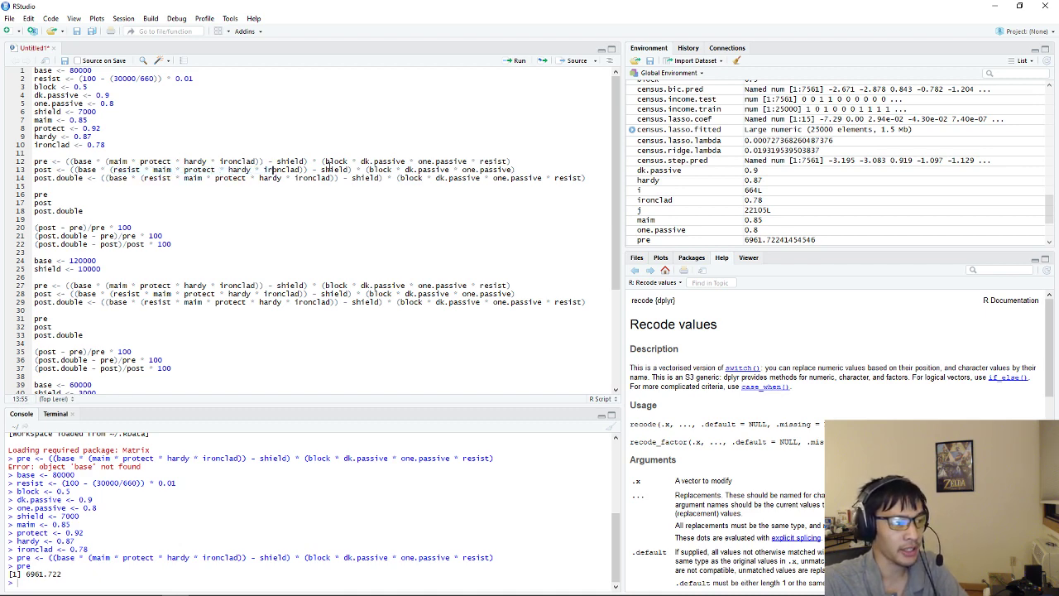
left_click(337, 170)
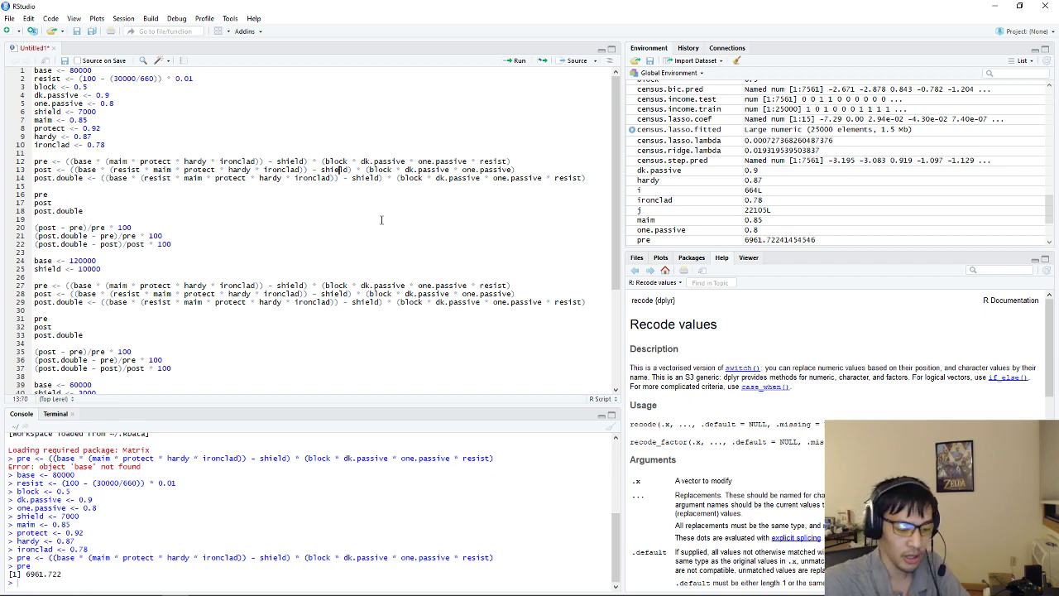
key("ctrl+Return")
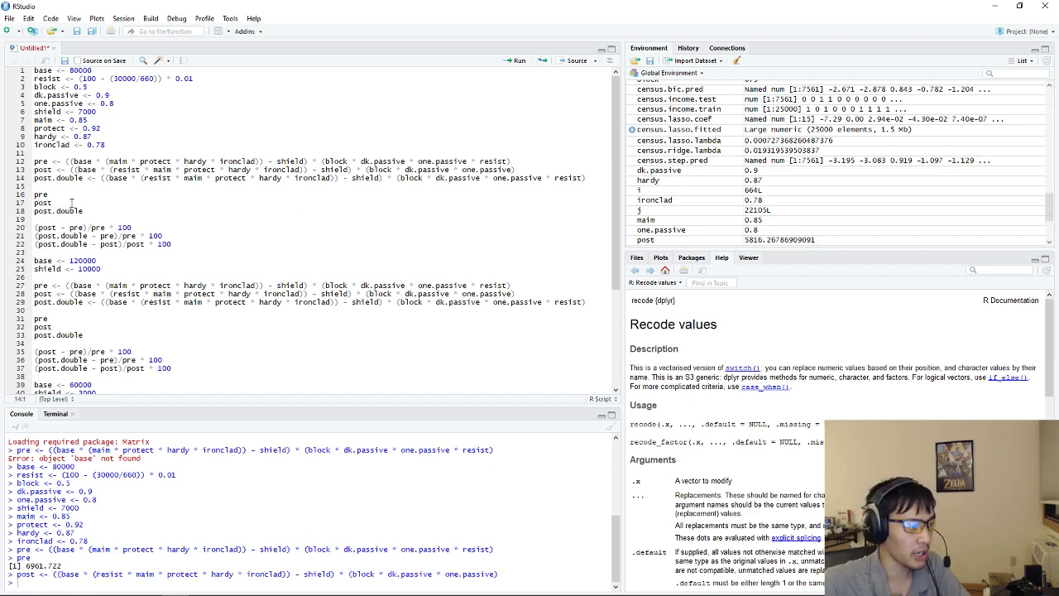
Print post in the console from line 17 and evaluate its percentage change from pre on line 20.
left_click(71, 202)
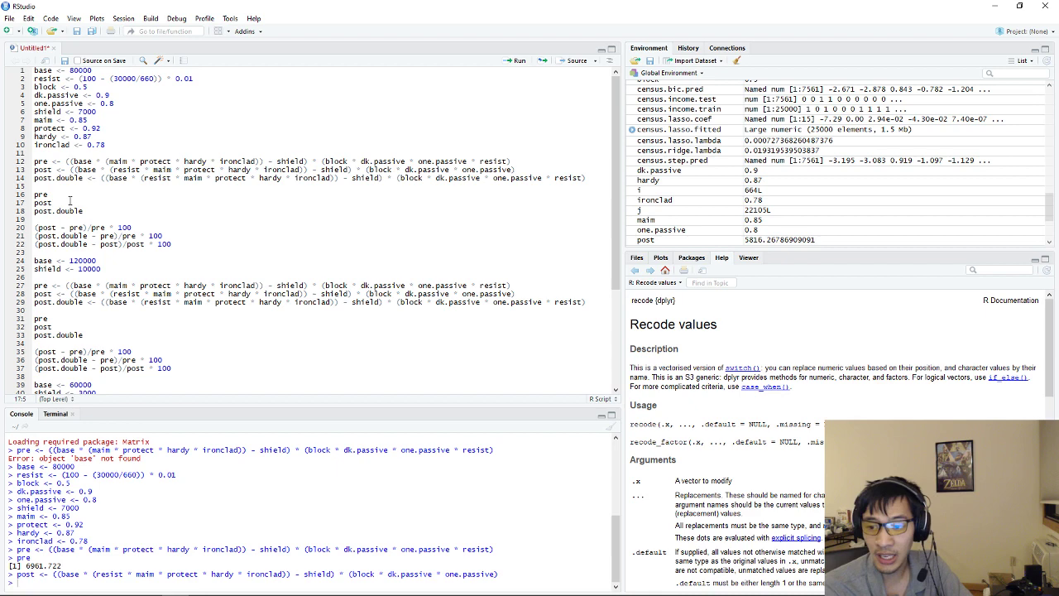
key("ctrl+Return")
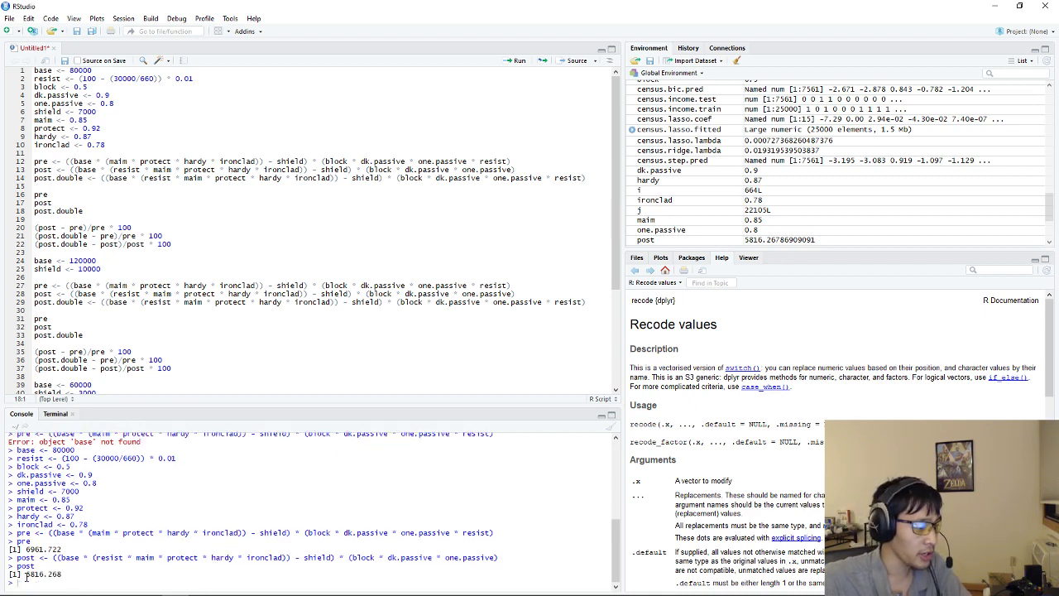
left_click_drag(26, 576, 44, 577)
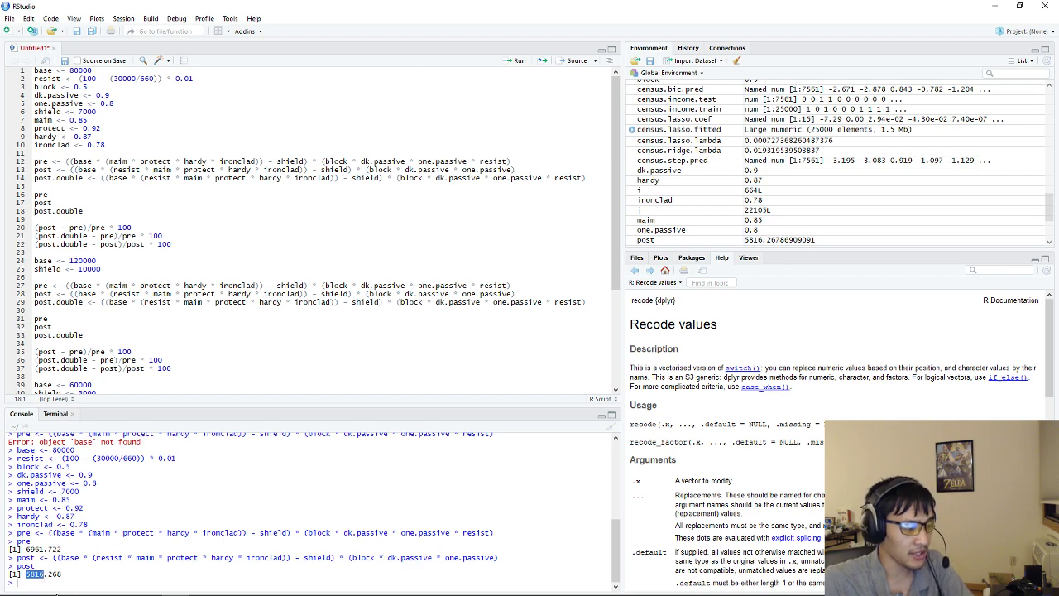
left_click(36, 554)
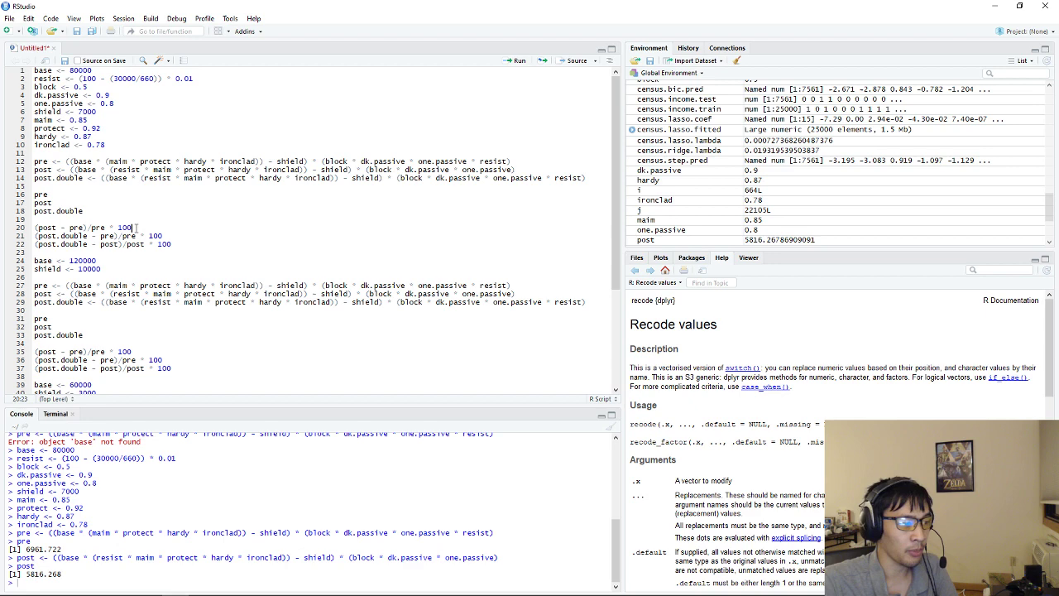
key("ctrl+Return")
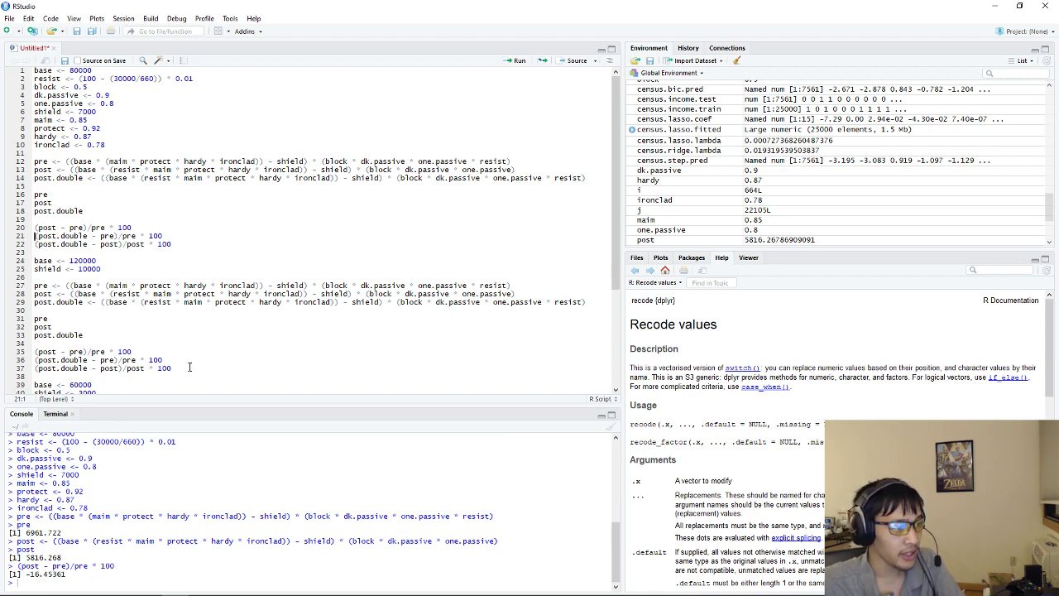
Go through the terms of the post.double formula on line 14 and run that line.
left_click(252, 177)
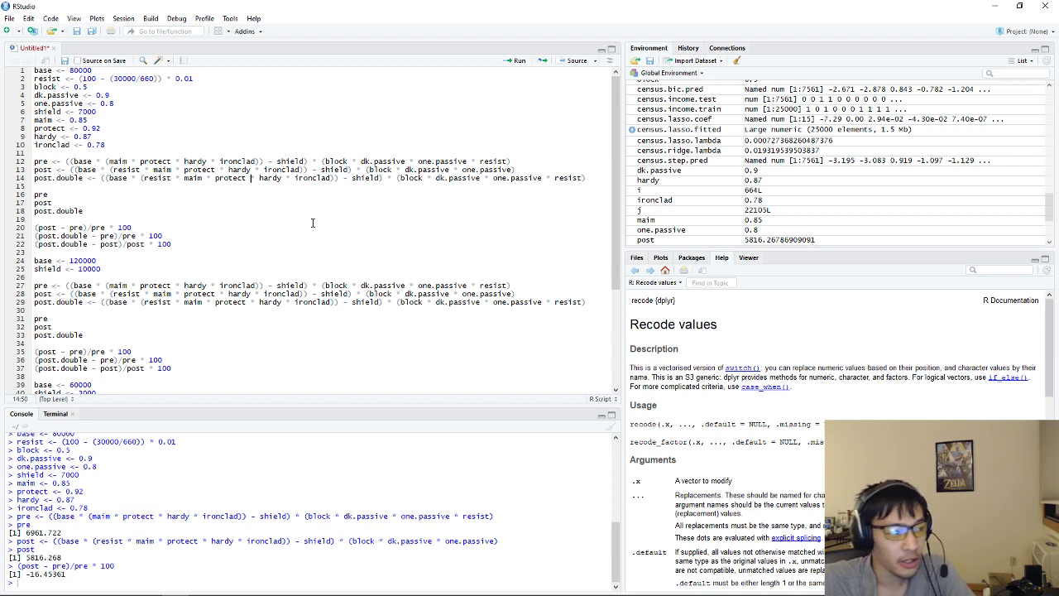
left_click(93, 178)
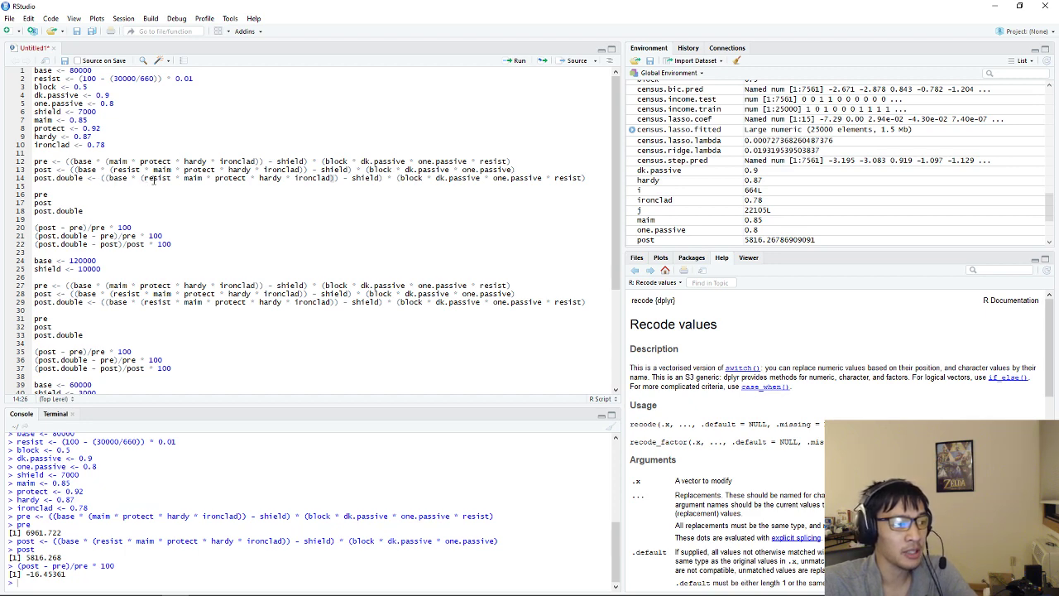
left_click_drag(149, 178, 491, 179)
left_click(363, 180)
left_click(489, 180)
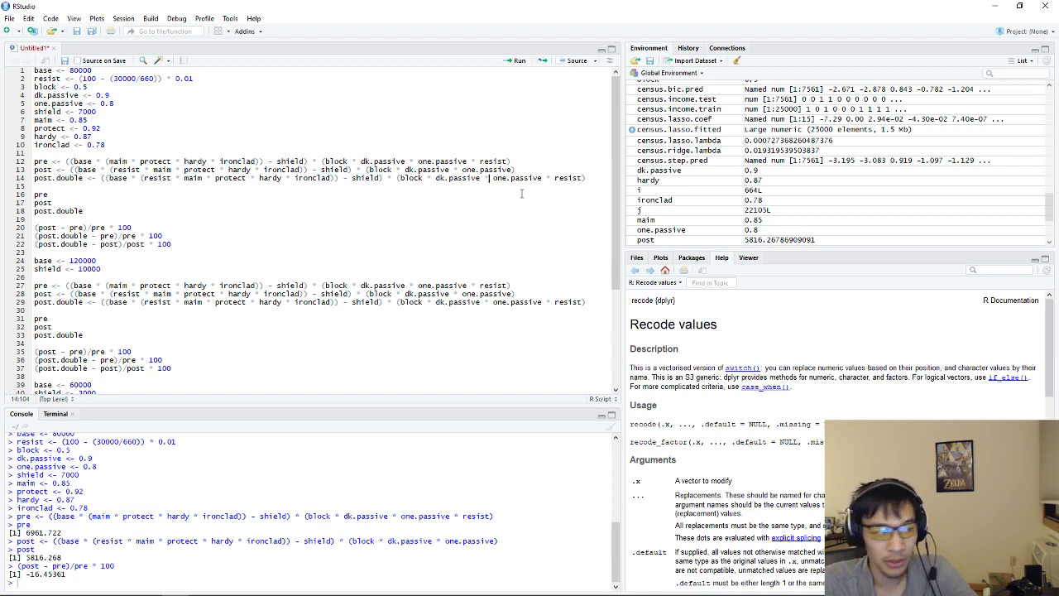
key("ctrl+Return")
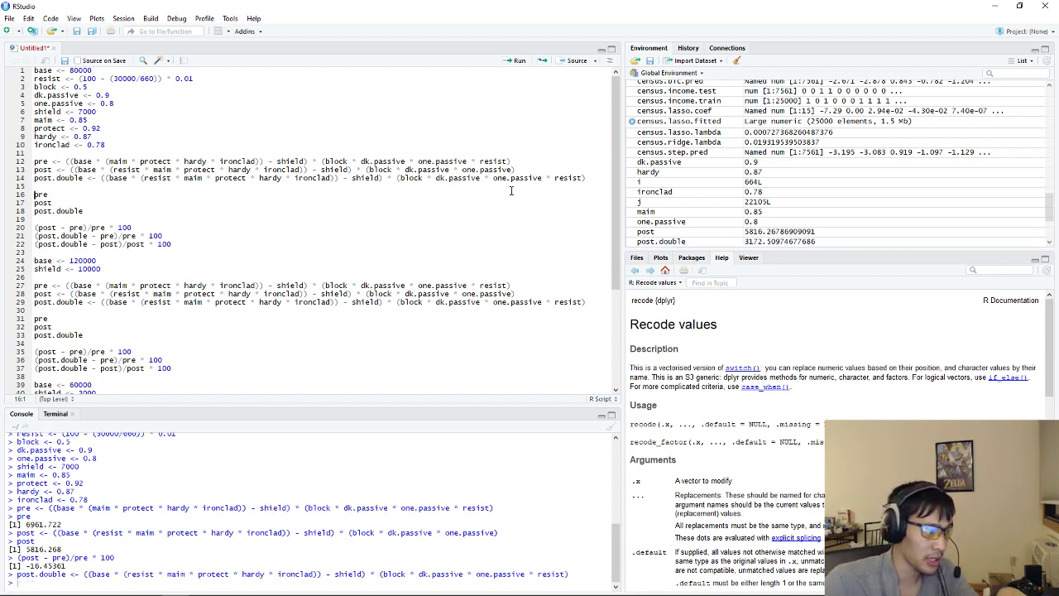
Print post.double in the console from line 18.
left_click(91, 210)
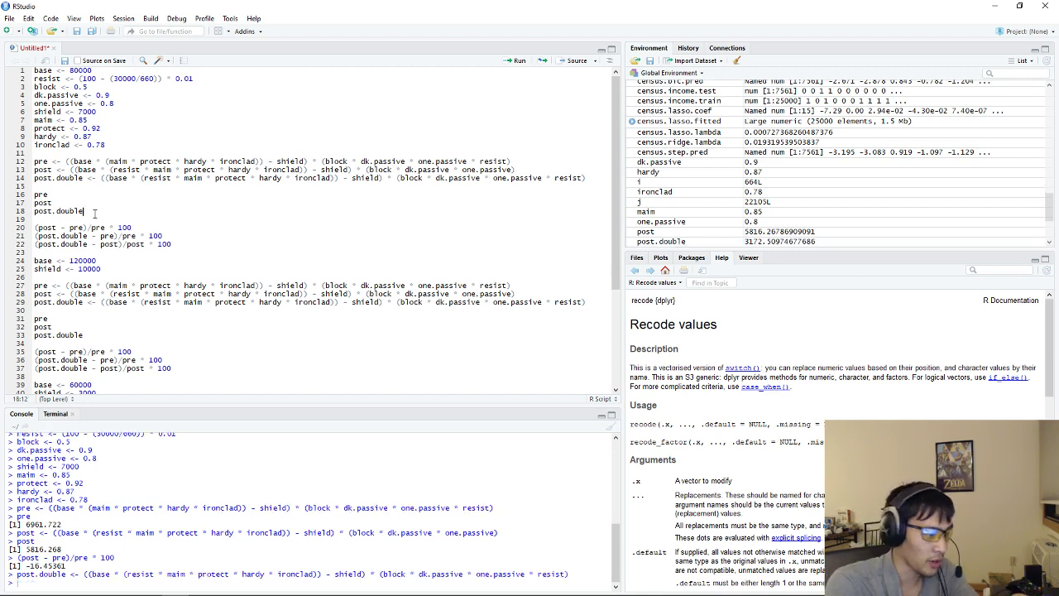
key("ctrl+Return")
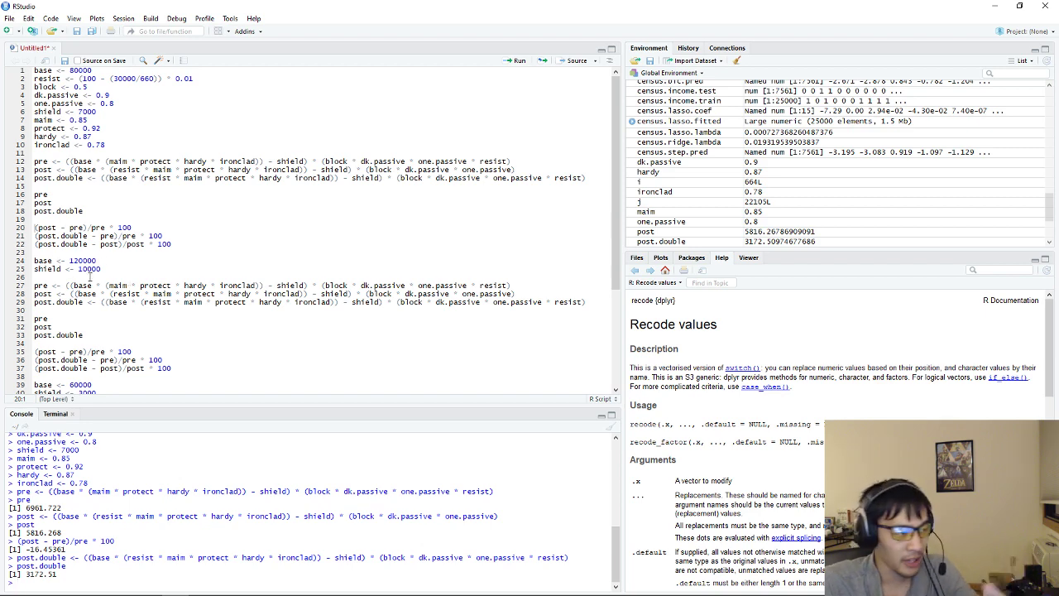
Run lines 24 to 28 to set base to 120000 and shield to 10000 and recompute pre and post.
left_click(72, 261)
left_click(100, 268)
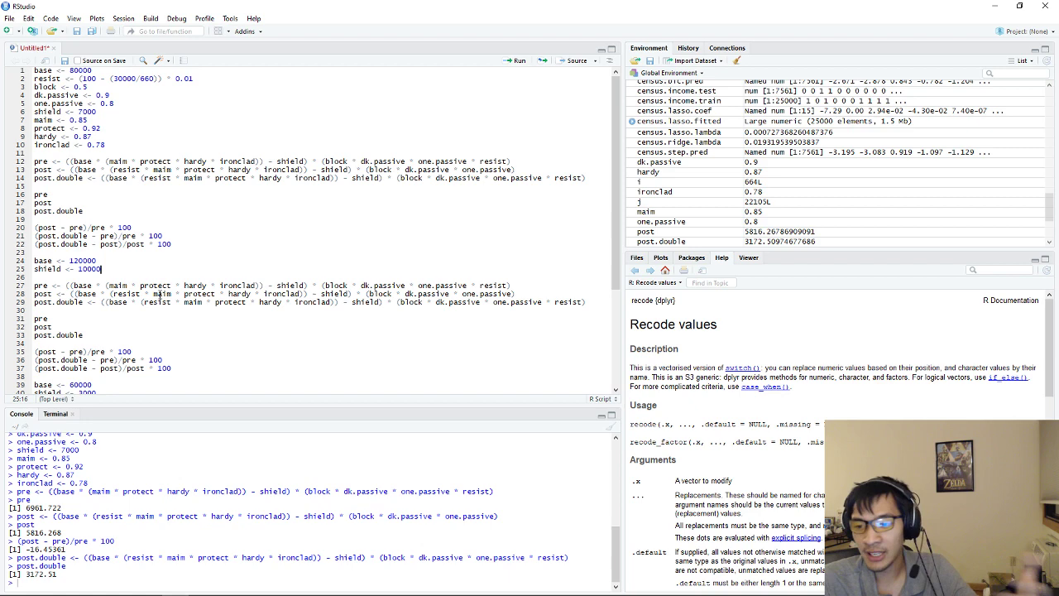
left_click(81, 261)
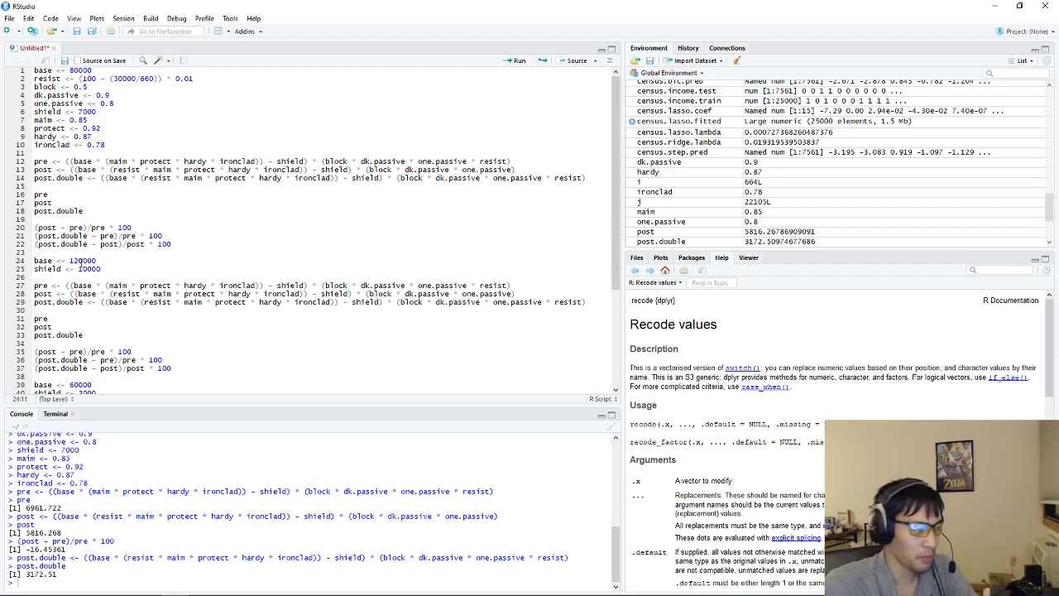
key("ctrl+Return")
key("ctrl+Return")
key("ctrl+Return")
key("ctrl+Return")
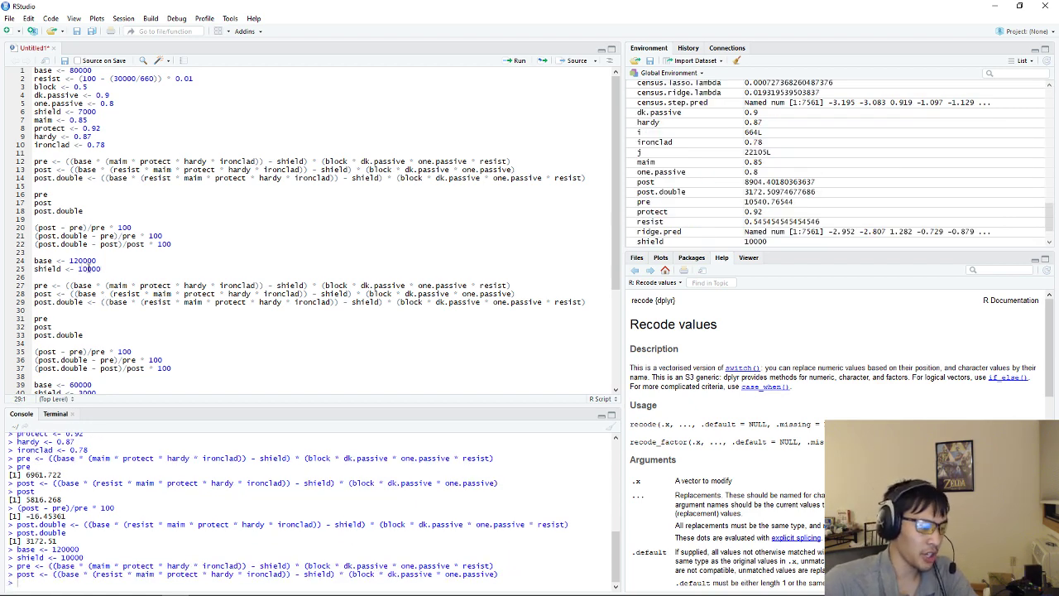
Print pre and post from lines 31 and 32 and evaluate the percentage change of post from pre on line 35.
left_click(76, 352)
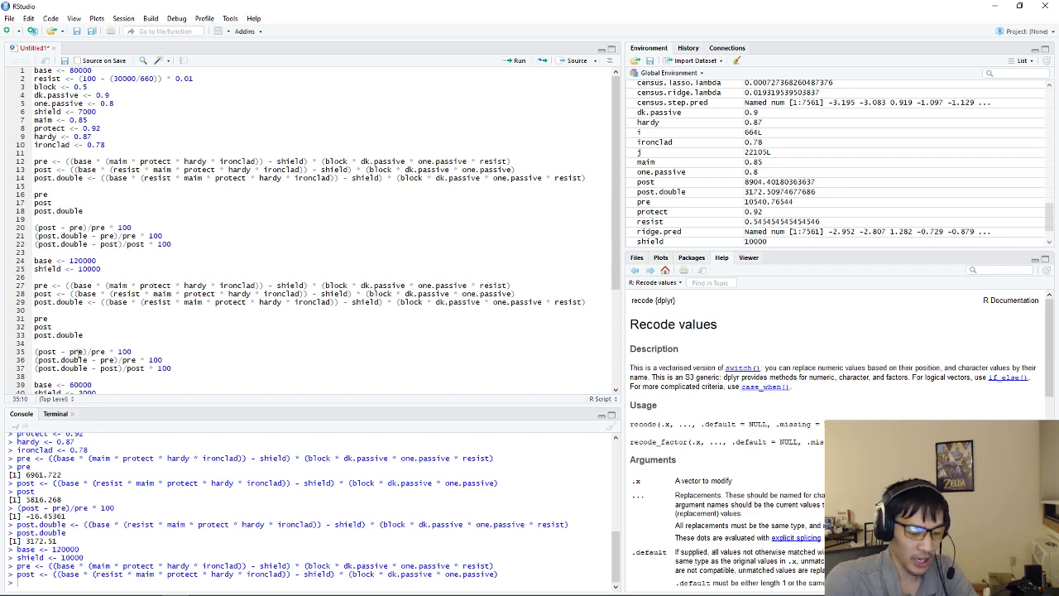
key("Up")
key("Up")
key("Up")
key("Up")
key("ctrl+Return")
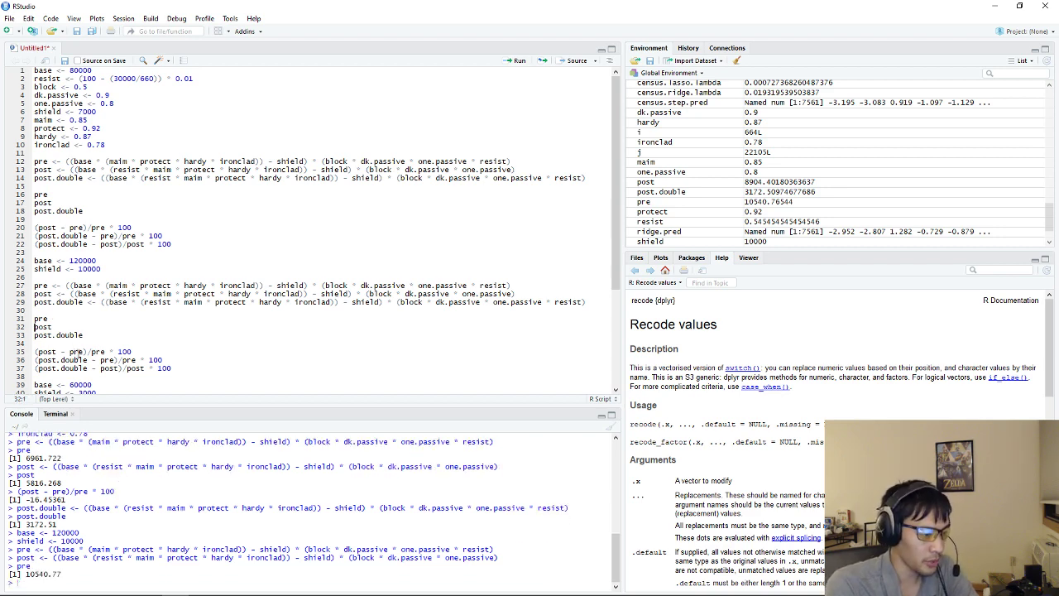
key("ctrl+Return")
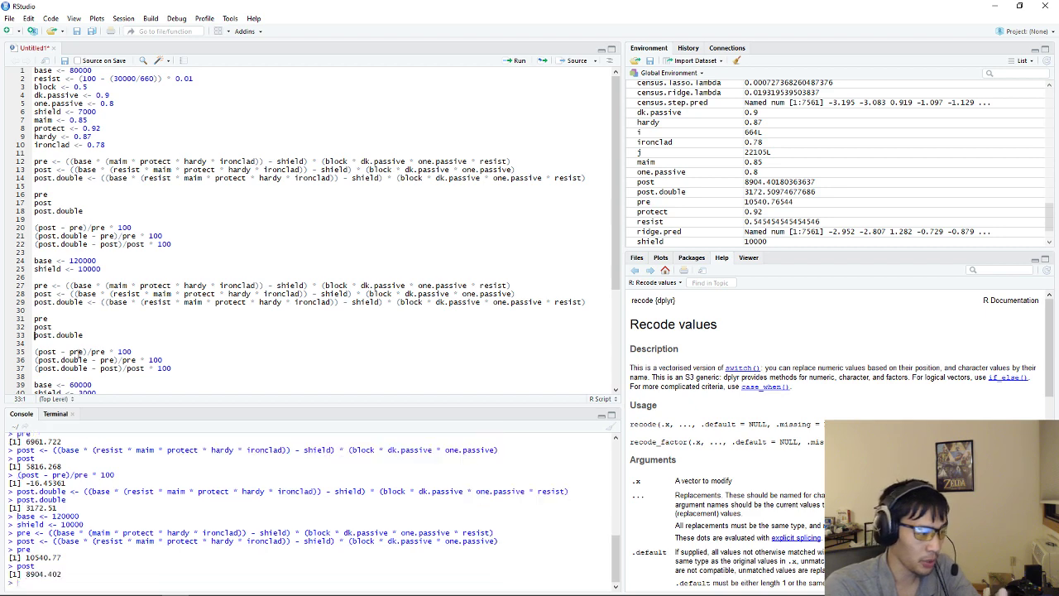
key("Down")
key("Down")
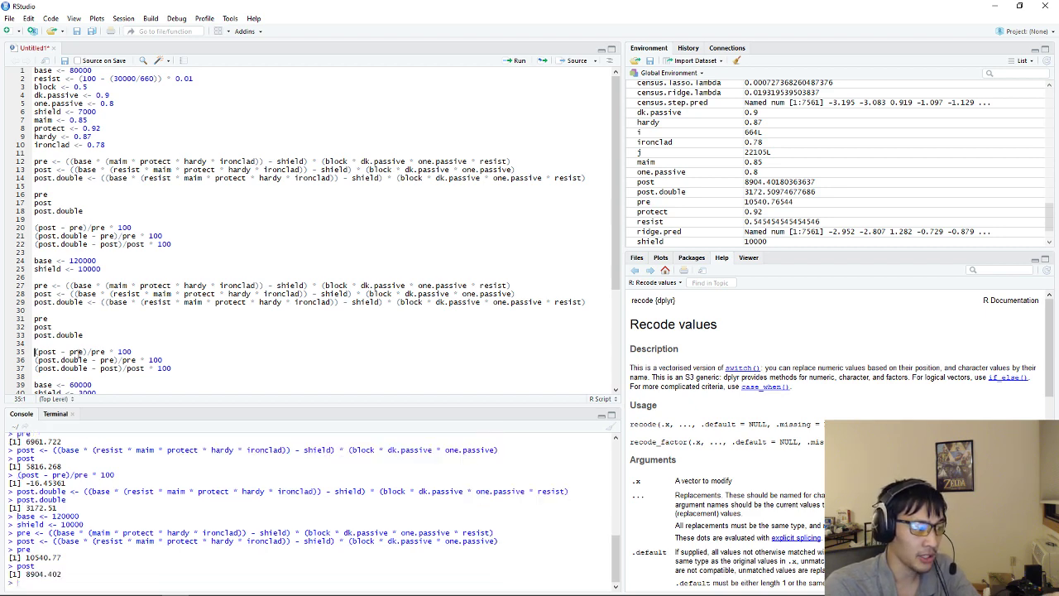
key("ctrl+Return")
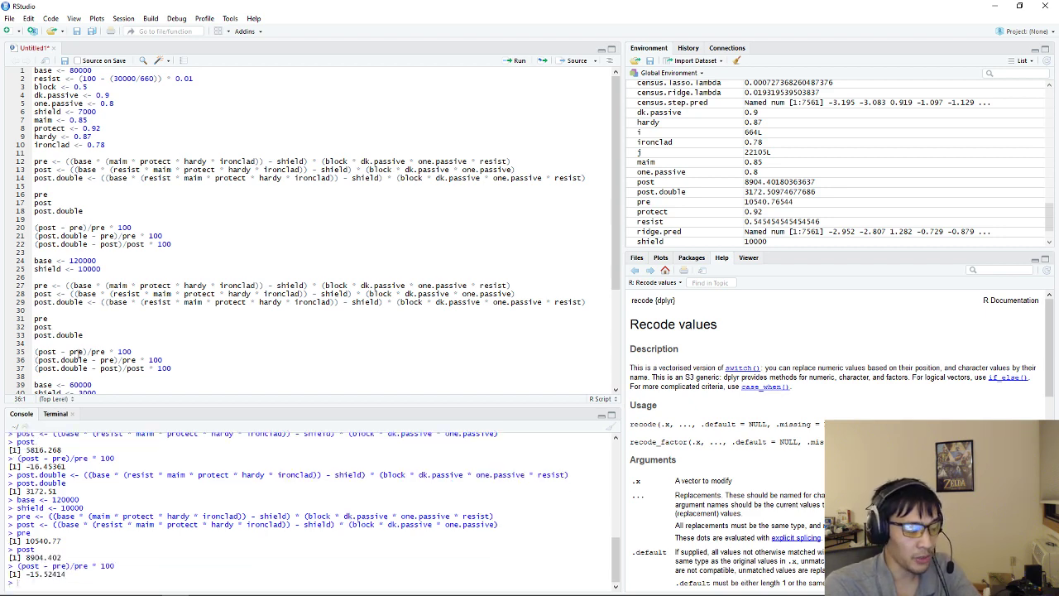
Run lines 39 to 43 to set base to 60000 and shield to 3000 and recompute pre and post.
scroll(77, 354, "down", 5)
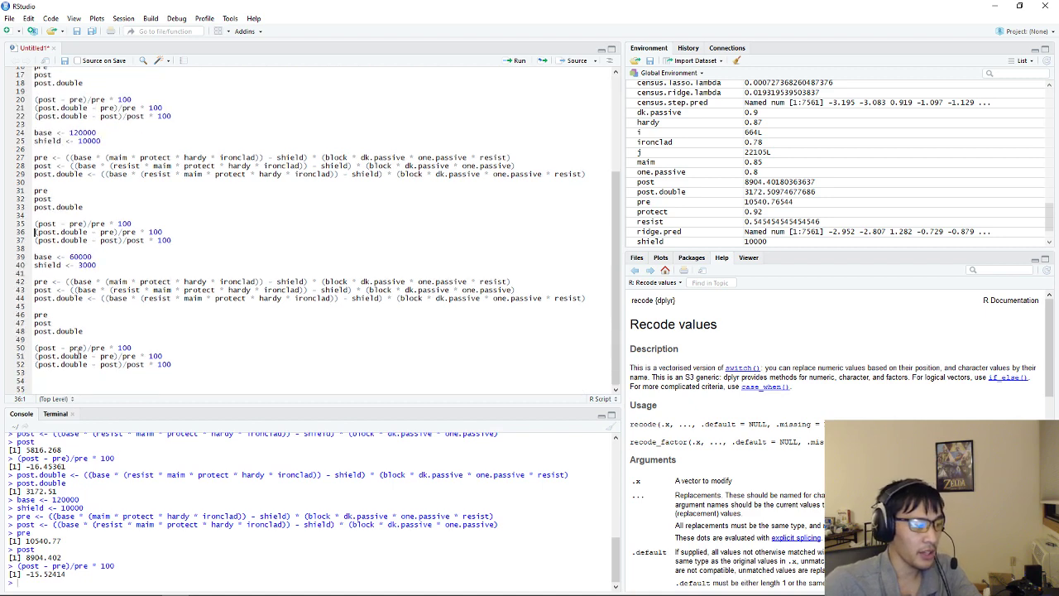
left_click(89, 256)
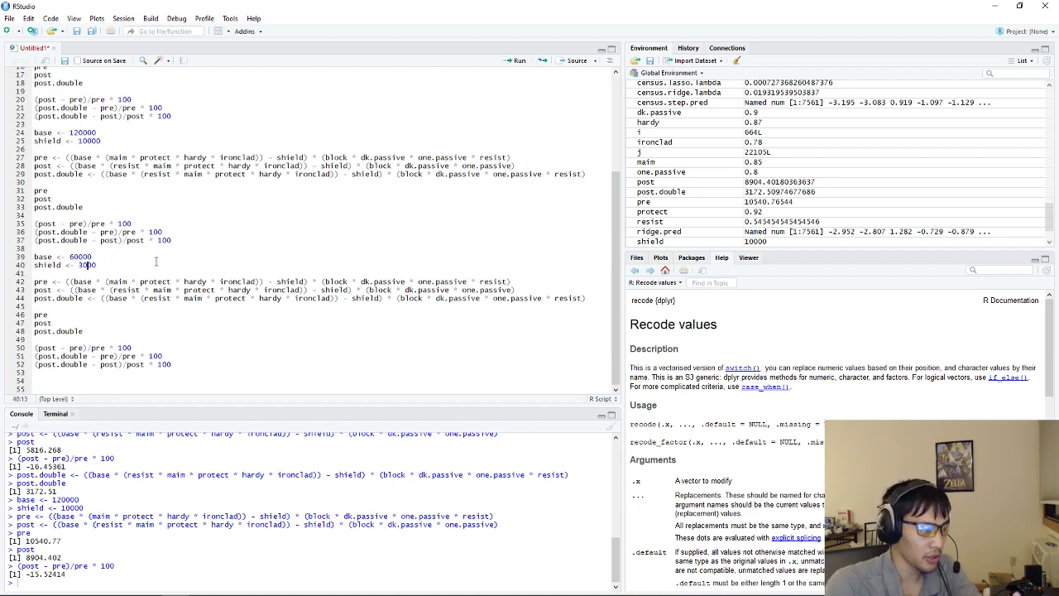
key("ctrl+Return")
key("ctrl+Return")
key("ctrl+Return")
key("ctrl+Return")
key("ctrl+Return")
Print pre and post from lines 46 and 47 and evaluate the percentage change of post from pre on line 50.
key("ctrl+Return")
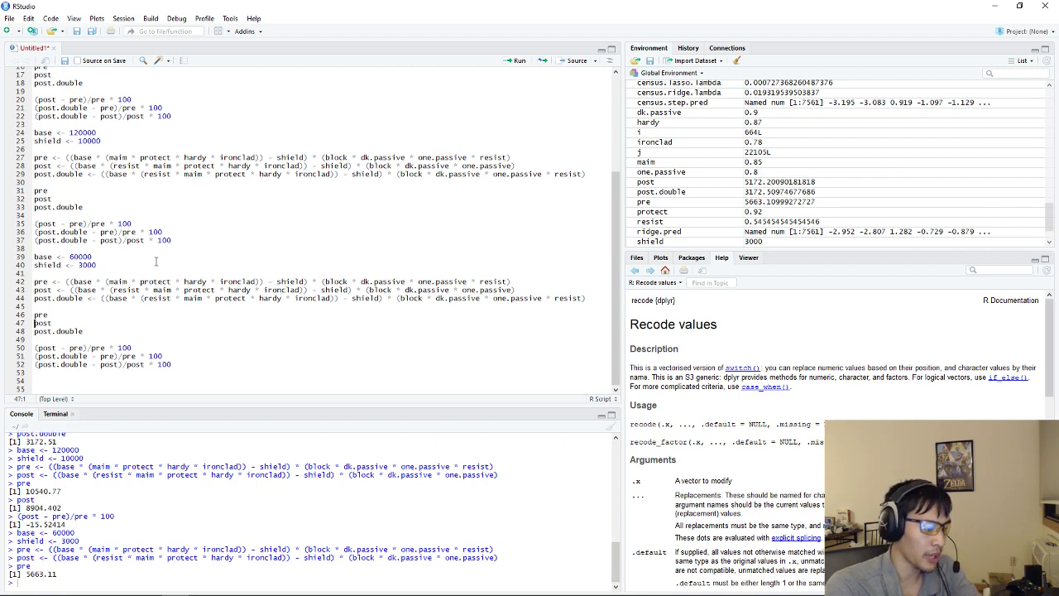
key("ctrl+Return")
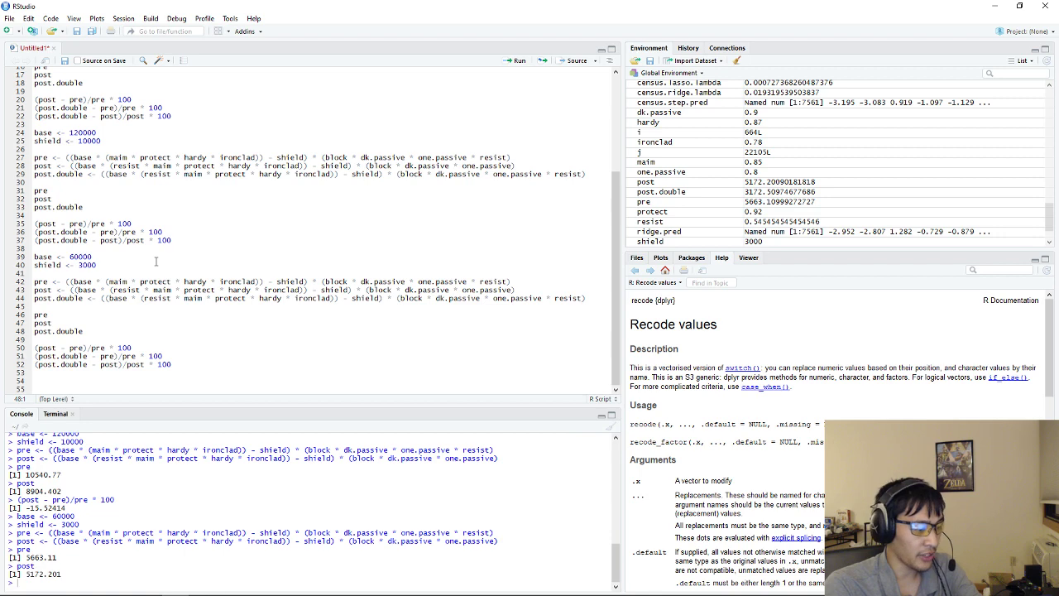
key("Down")
key("Down")
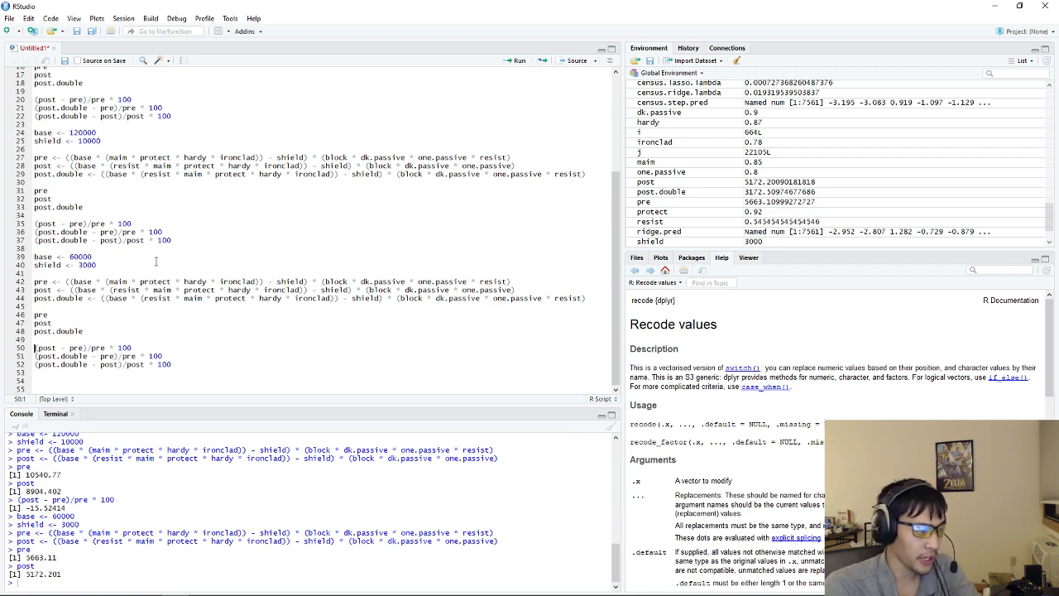
key("ctrl+Return")
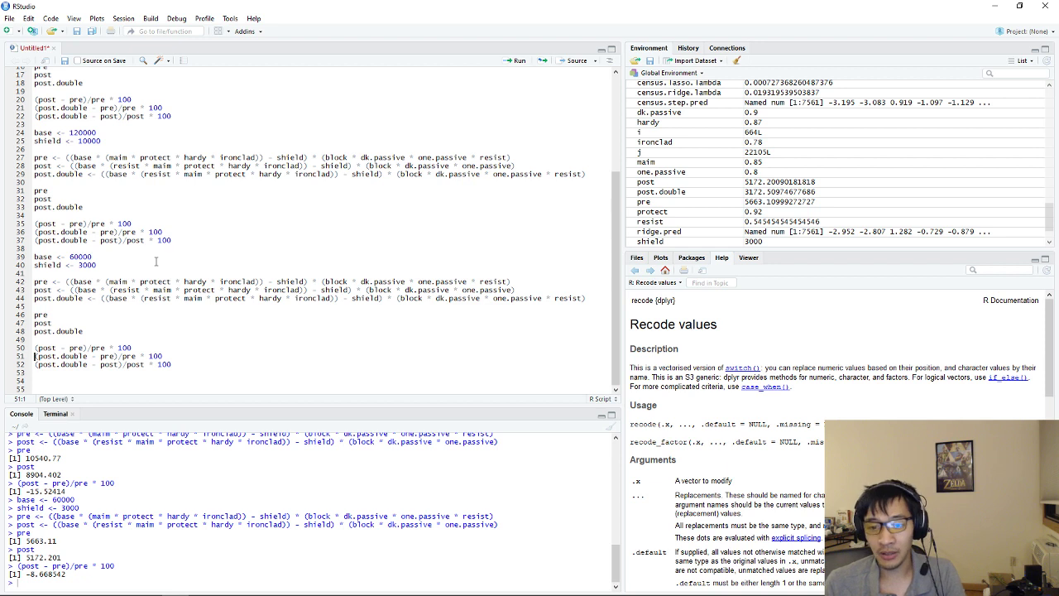
Point out the resist term in the post formula on line 28.
left_click(122, 166)
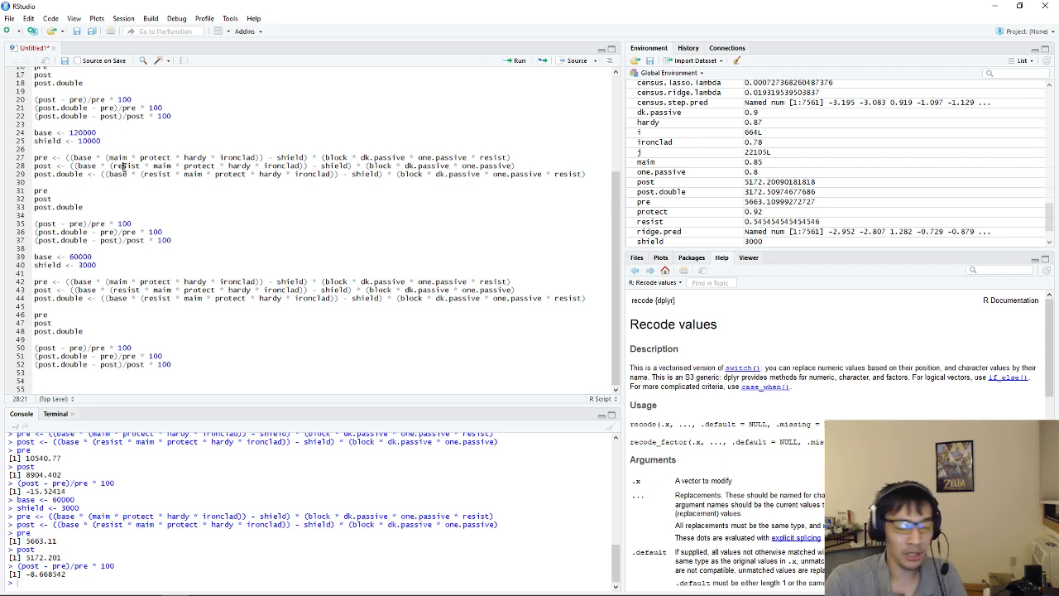